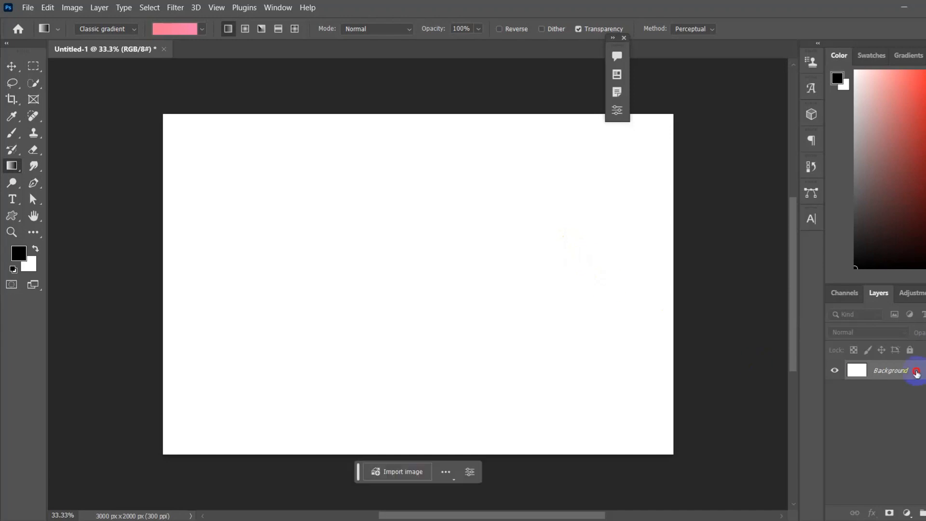
Step: Add a new layer above the background and fill it with the blue foreground colour 0066cc
left_click(925, 513)
left_click(19, 254)
left_click(721, 141)
left_click(799, 119)
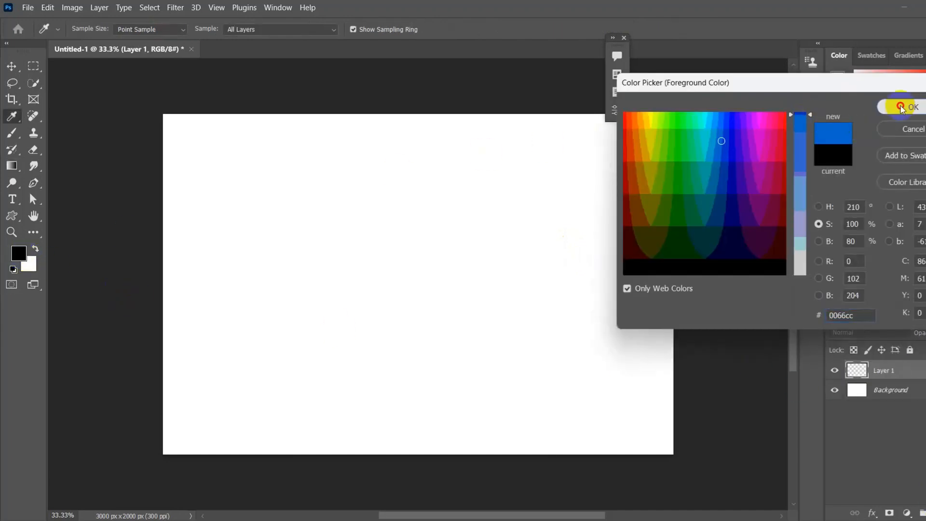
left_click(900, 106)
key("alt+BackSpace")
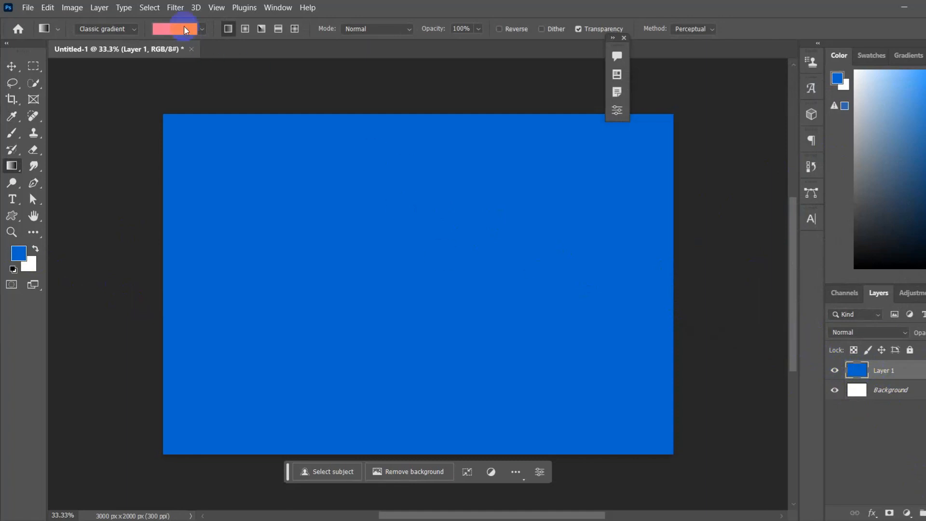
Step: Render Clouds on the blue layer using the blue foreground and white background colours
left_click(175, 7)
mouse_move(272, 222)
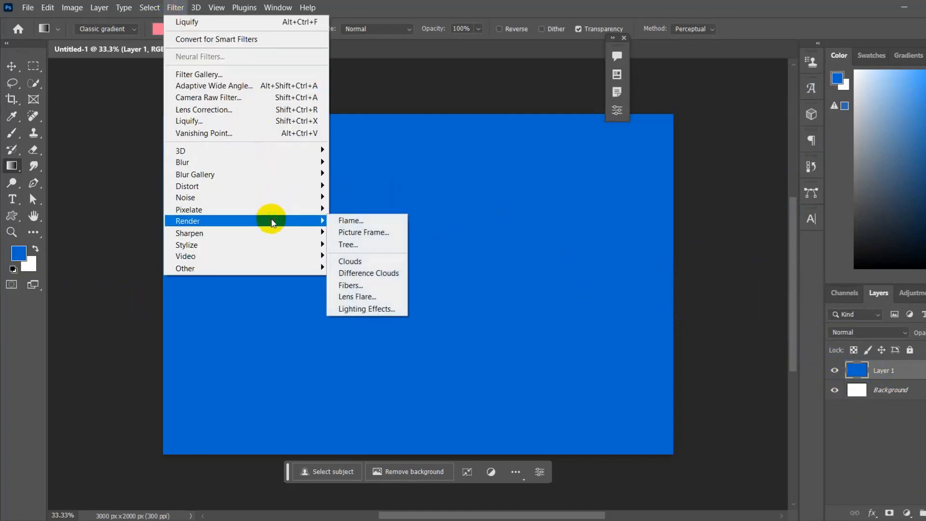
left_click(345, 261)
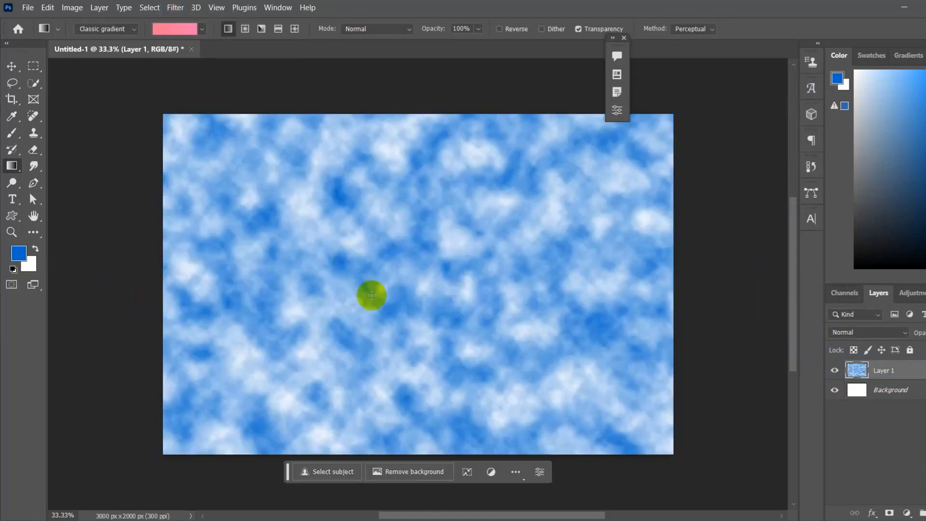
Step: Convert the clouds layer to a smart object and open the Liquify filter on it
left_click(9, 69)
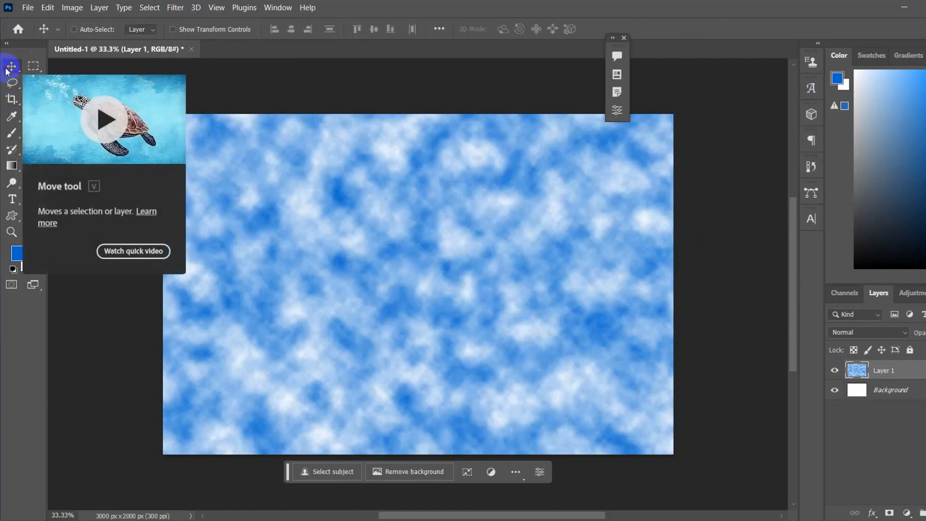
right_click(880, 372)
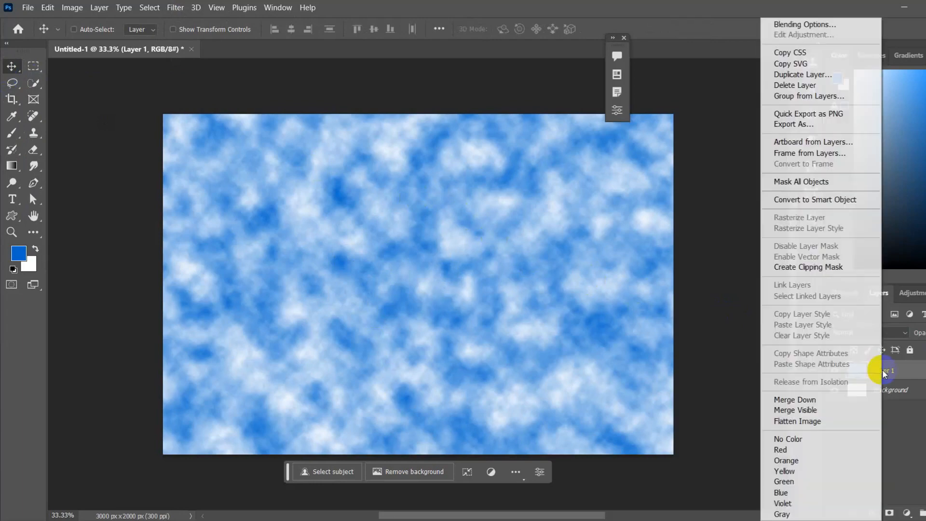
left_click(820, 200)
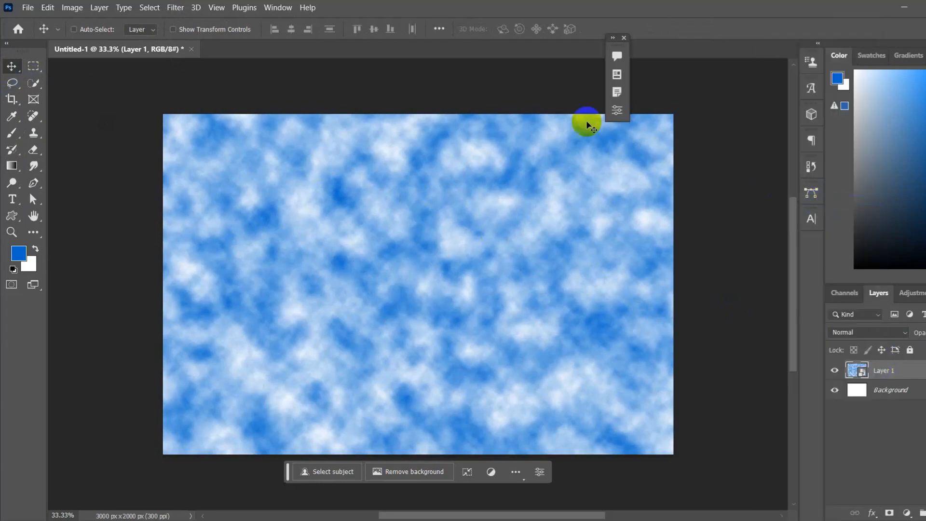
left_click(175, 7)
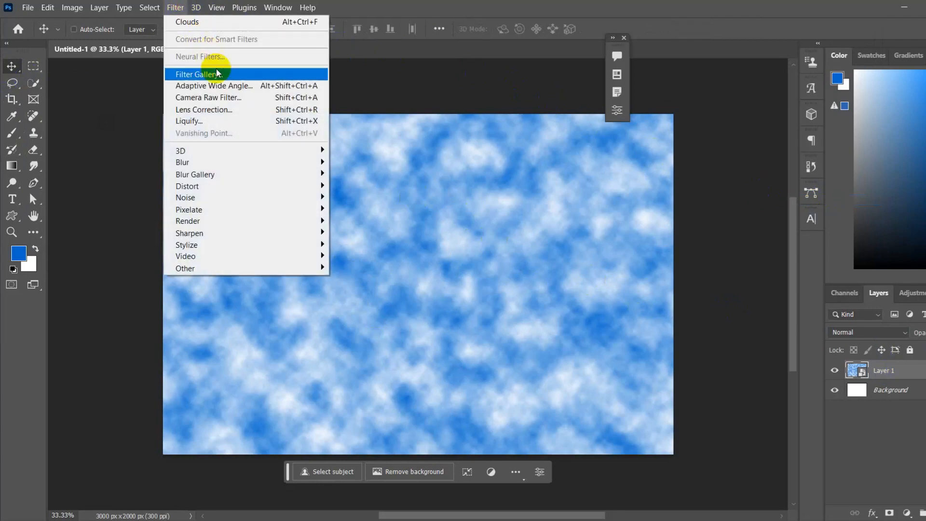
left_click(230, 121)
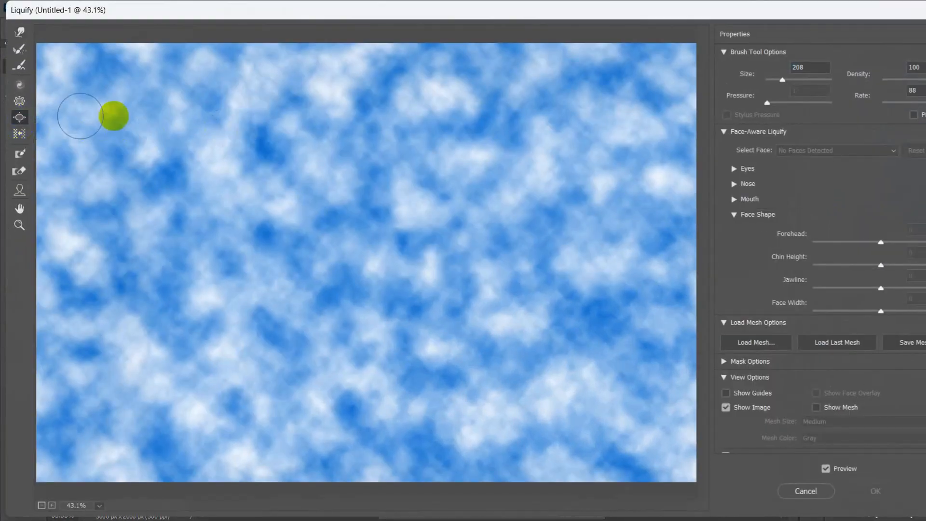
Step: With the Bloat brush at size 540 and density 70, inflate a large bubble at the image's upper edge, left of centre
left_click_drag(784, 81, 798, 81)
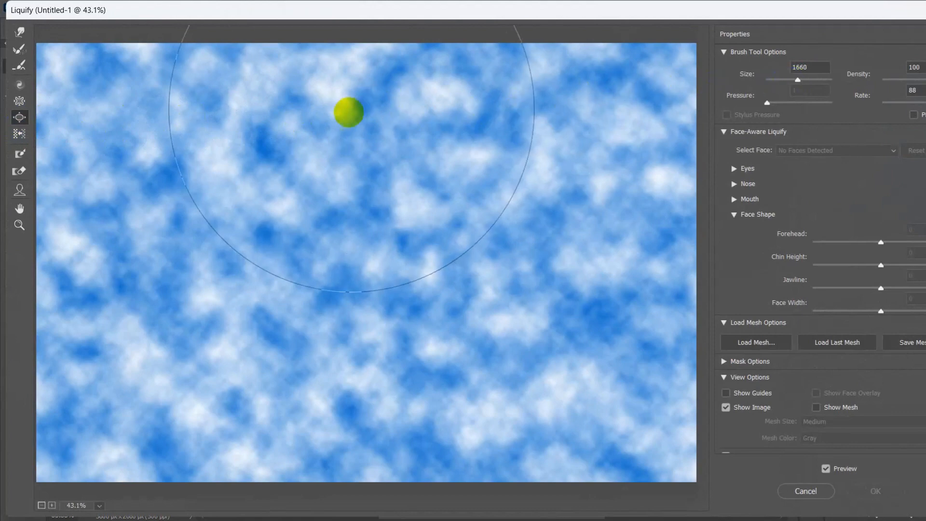
left_click(786, 80)
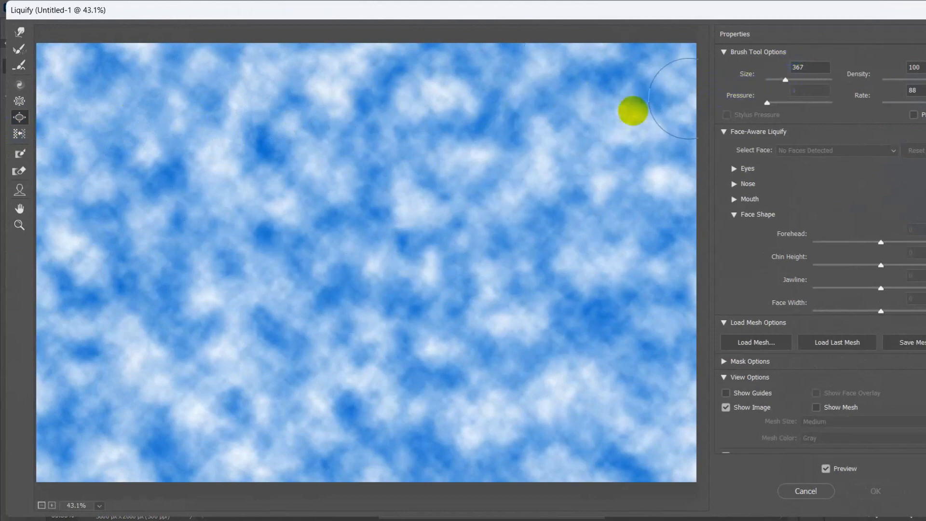
left_click(791, 81)
left_click(919, 79)
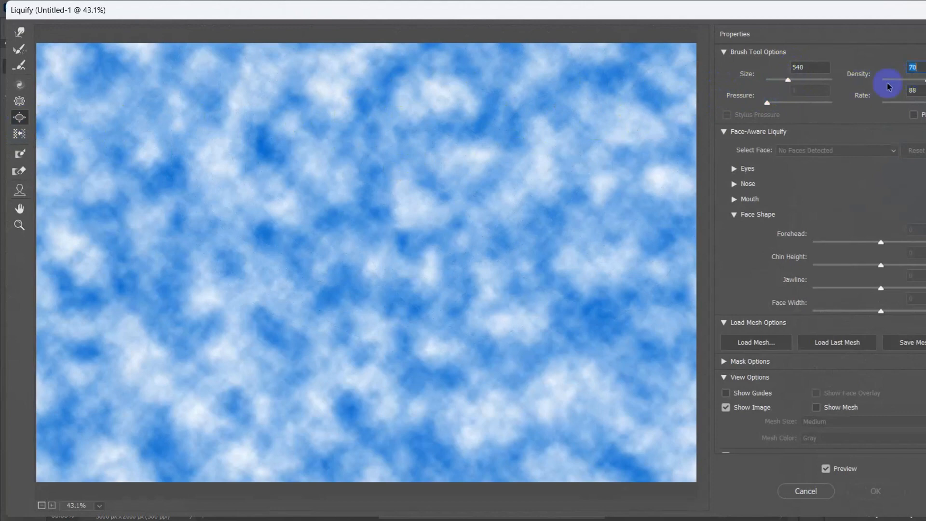
left_click(233, 84)
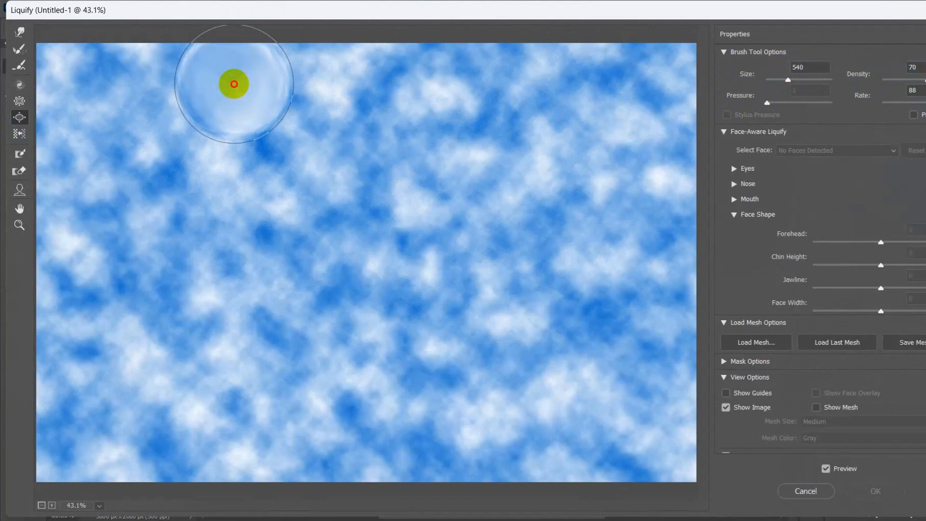
left_click_drag(234, 84, 261, 96)
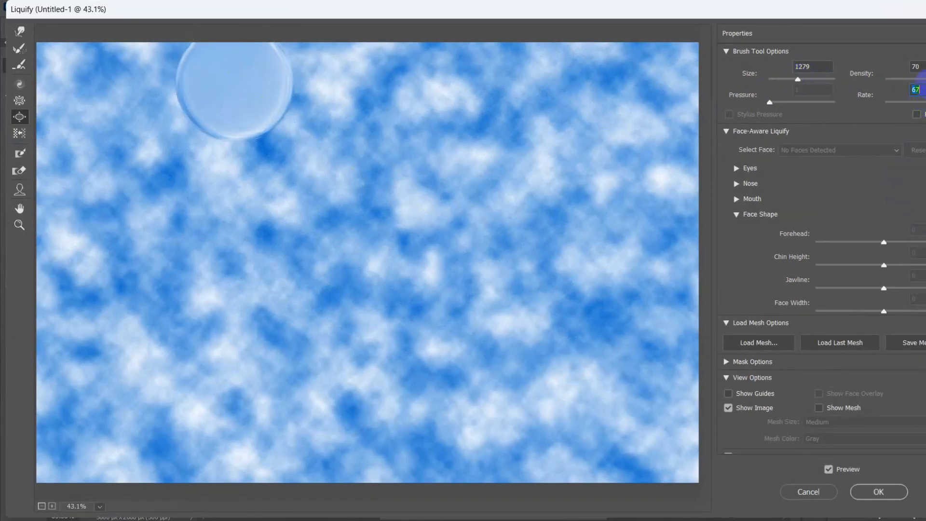
Step: Set brush size 406, density 85 and rate 67, and bloat three medium bubbles below the first one
left_click_drag(924, 79, 925, 80)
mouse_move(797, 80)
left_mouse_down()
mouse_move(791, 90)
mouse_move(784, 82)
left_mouse_up()
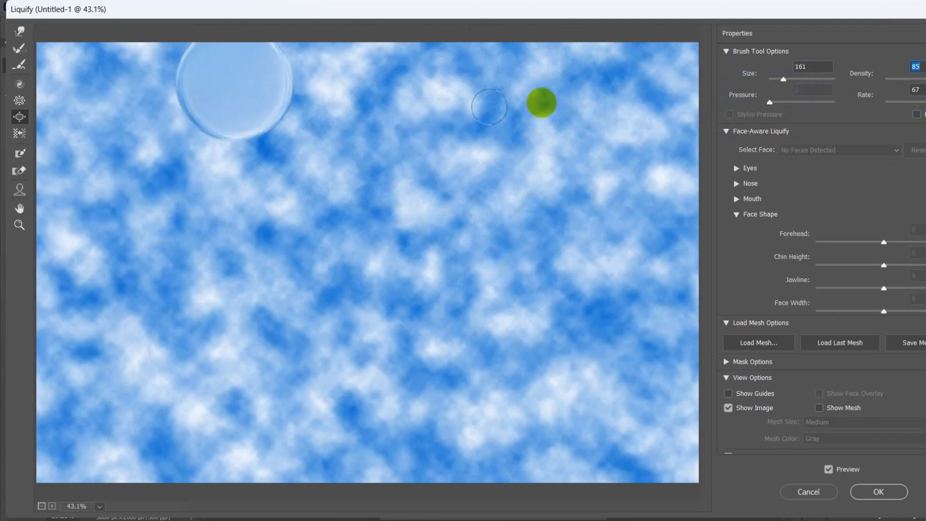
left_click(312, 146)
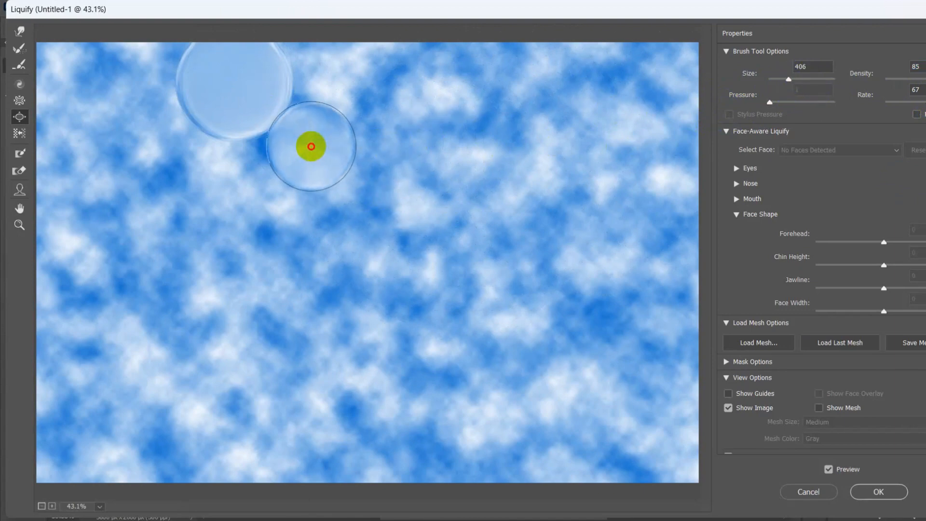
left_click_drag(213, 172, 232, 178)
left_click(404, 252)
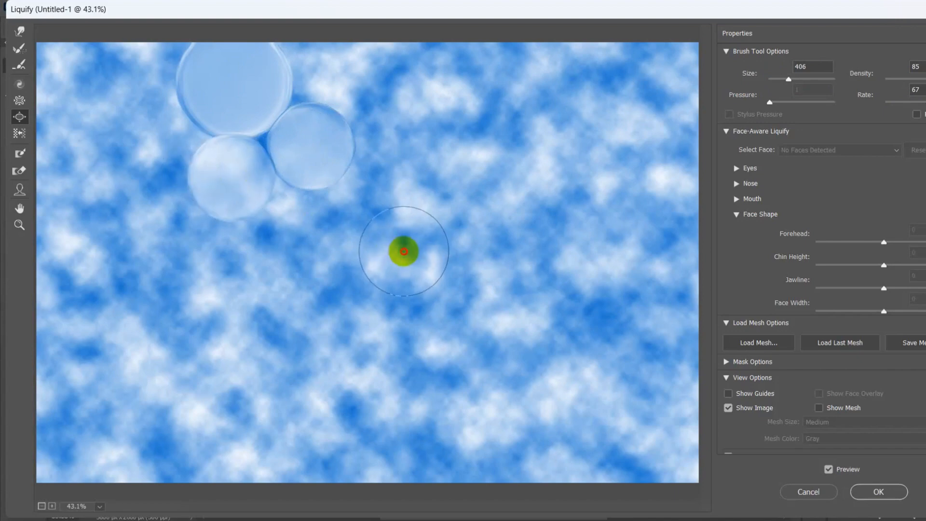
left_click_drag(404, 252, 405, 251)
Step: Increase the brush size to 824 and bloat one very large bubble below the medium ones
left_click(800, 78)
left_click(794, 79)
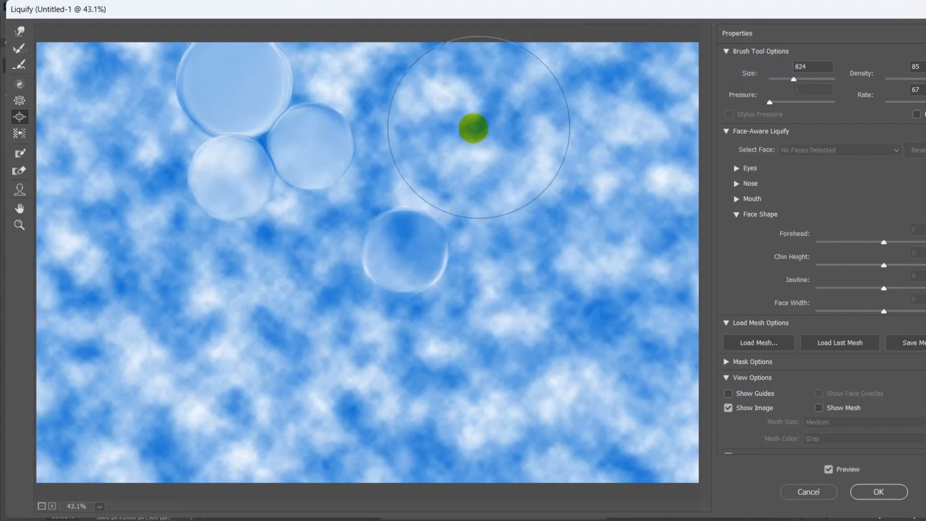
left_click_drag(277, 303, 289, 296)
Step: Reduce the brush size to 235 and bloat three small bubbles: two in the cluster's gaps and one separate to its right
left_click_drag(794, 79, 785, 79)
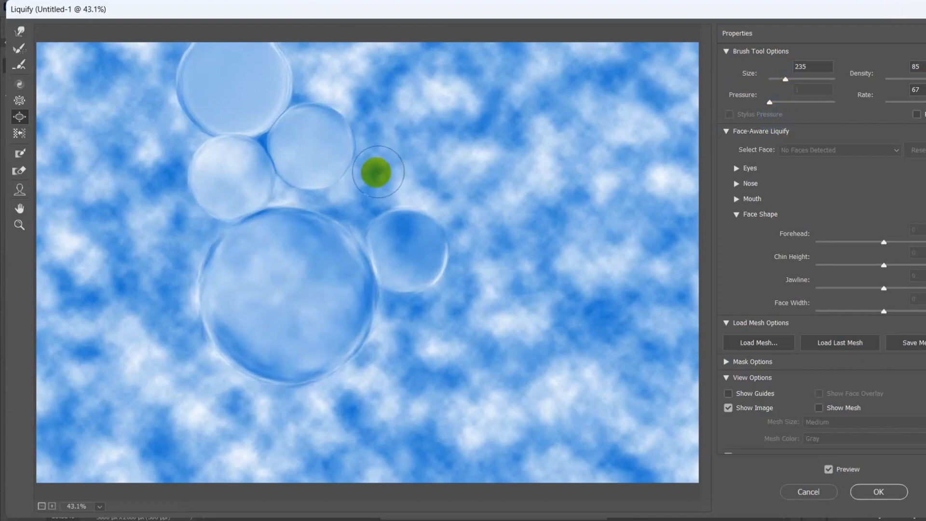
left_click_drag(313, 85, 313, 84)
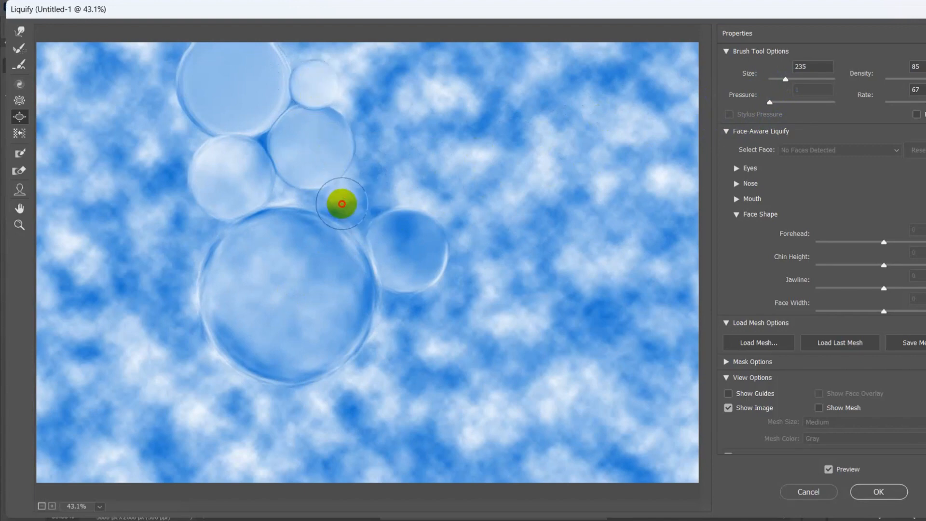
left_click_drag(340, 204, 338, 203)
left_click_drag(506, 195, 506, 195)
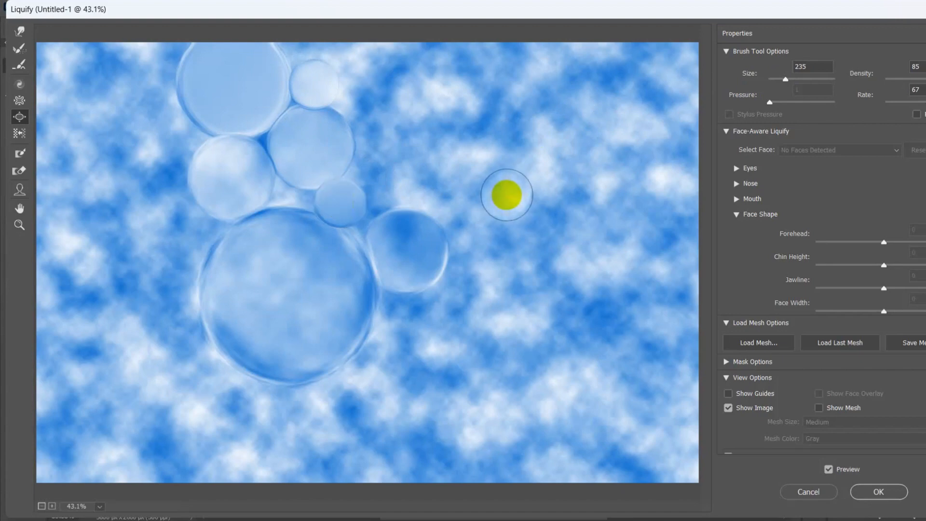
mouse_move(507, 195)
left_mouse_down()
mouse_move(506, 202)
mouse_move(540, 198)
left_mouse_up()
Step: Lower the brush density to 36 and bloat two small bubbles, one on each side of the cluster
left_click(921, 80)
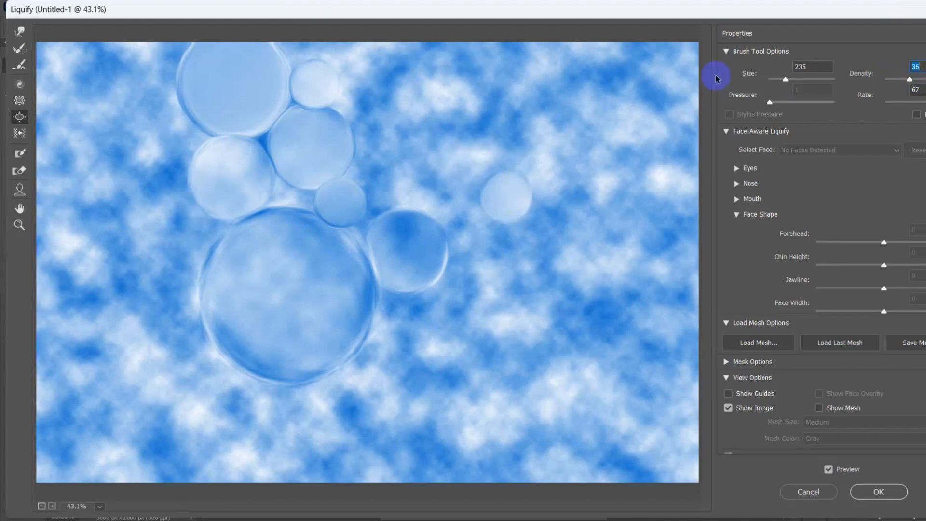
left_click_drag(171, 135, 179, 138)
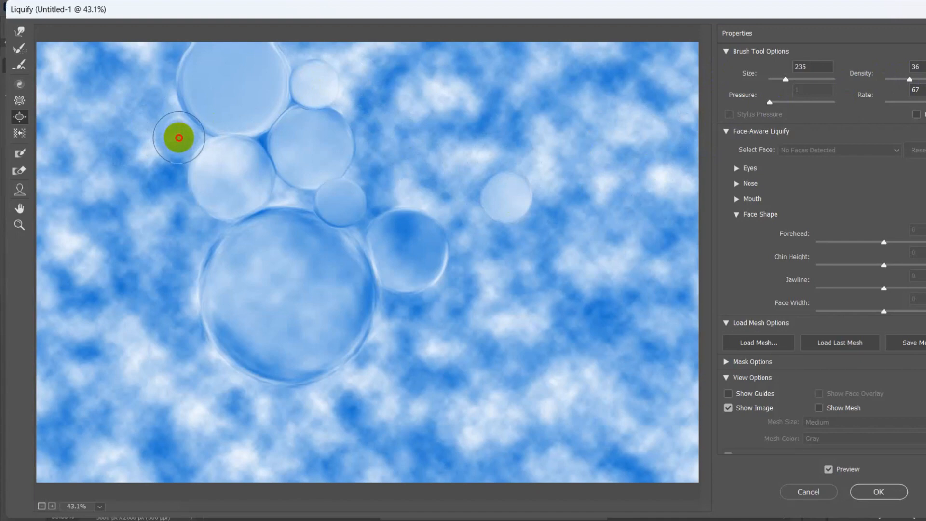
left_click_drag(178, 137, 178, 138)
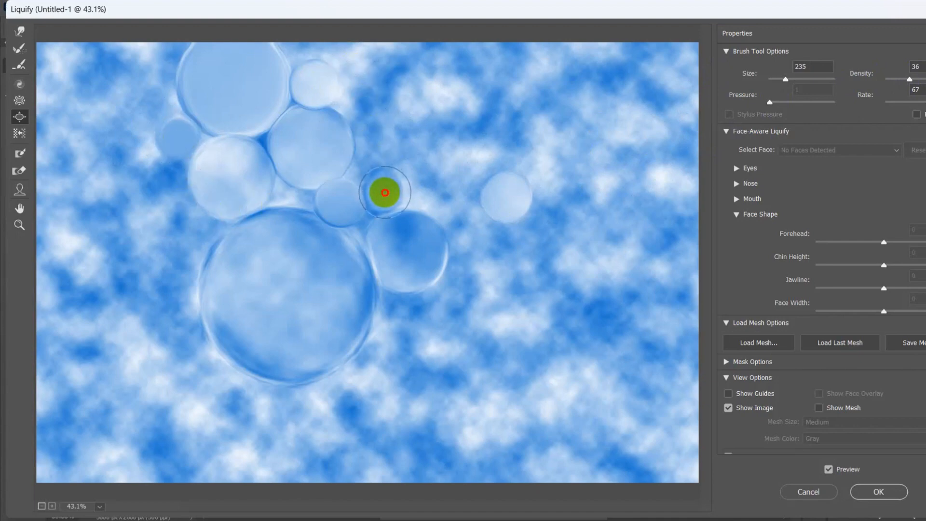
left_click_drag(385, 193, 385, 192)
Step: Set the brush size to 330 and bloat three bubbles right of the cluster, at the upper edge, mid-height and beside the lower medium bubble
left_click_drag(786, 79, 788, 81)
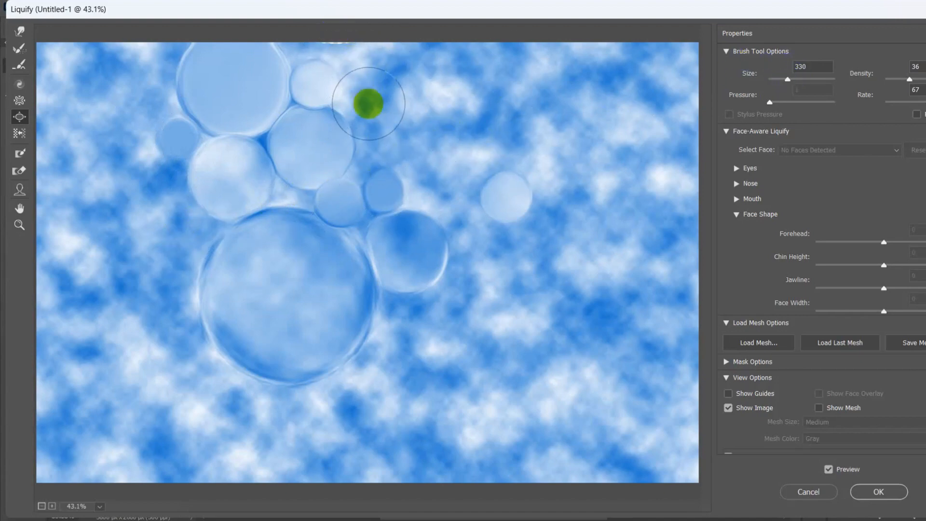
left_click_drag(371, 72, 372, 72)
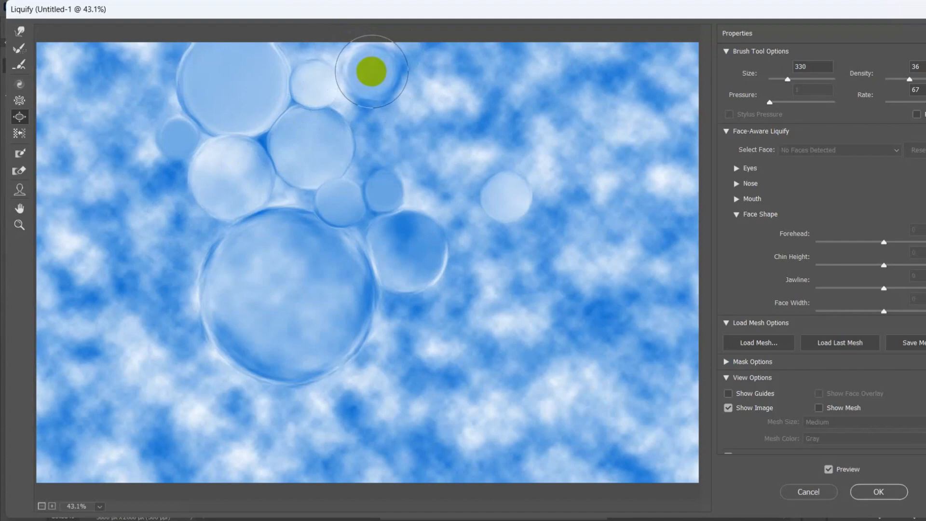
left_click_drag(467, 151, 475, 158)
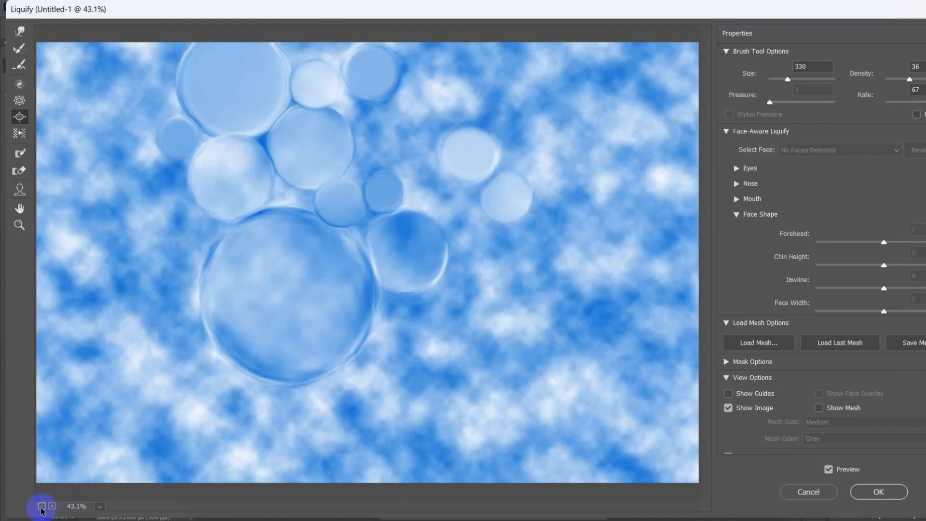
left_click(41, 506)
mouse_move(460, 267)
left_mouse_down()
mouse_move(444, 264)
mouse_move(462, 257)
left_mouse_up()
Step: Set the brush density to 46 and bloat bubbles at the largest bubble's upper left and in the gap right of the upper cluster
left_click(916, 80)
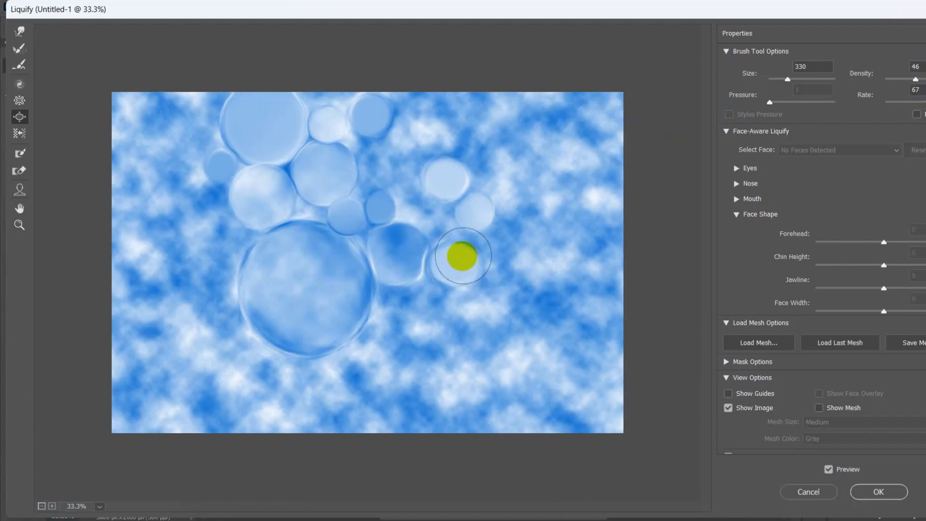
mouse_move(217, 239)
left_mouse_down()
mouse_move(234, 231)
mouse_move(210, 227)
mouse_move(232, 241)
mouse_move(223, 234)
left_mouse_up()
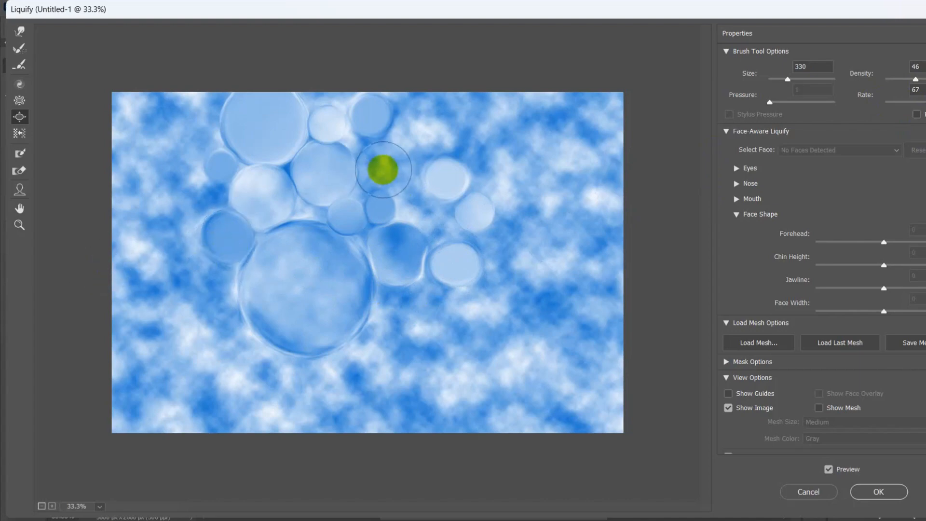
mouse_move(378, 165)
left_mouse_down()
mouse_move(380, 154)
mouse_move(353, 151)
mouse_move(378, 164)
left_mouse_up()
left_click(423, 135)
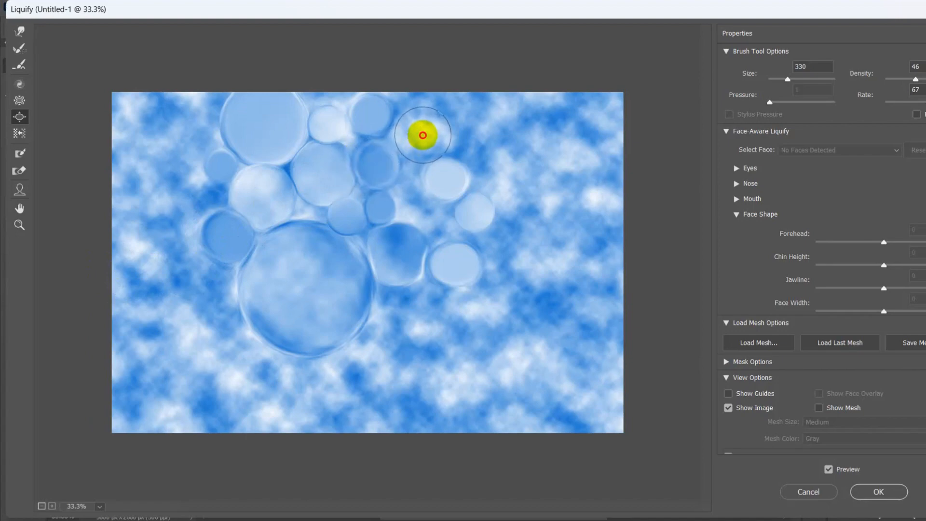
Step: Bloat a tiny bubble between the upper bubbles at brush size 88, and a small one to their right at size 208
left_click(781, 79)
left_click(354, 139)
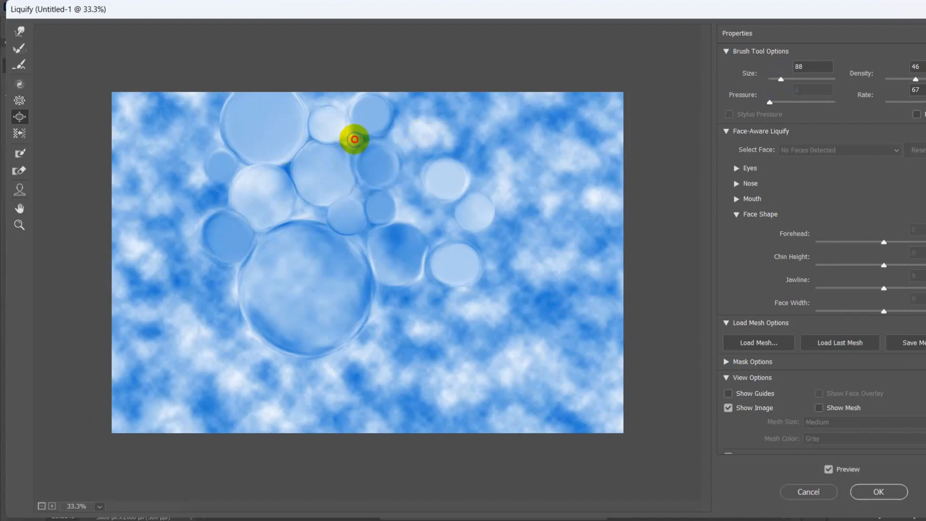
left_click_drag(351, 139, 352, 142)
left_click_drag(782, 79, 786, 79)
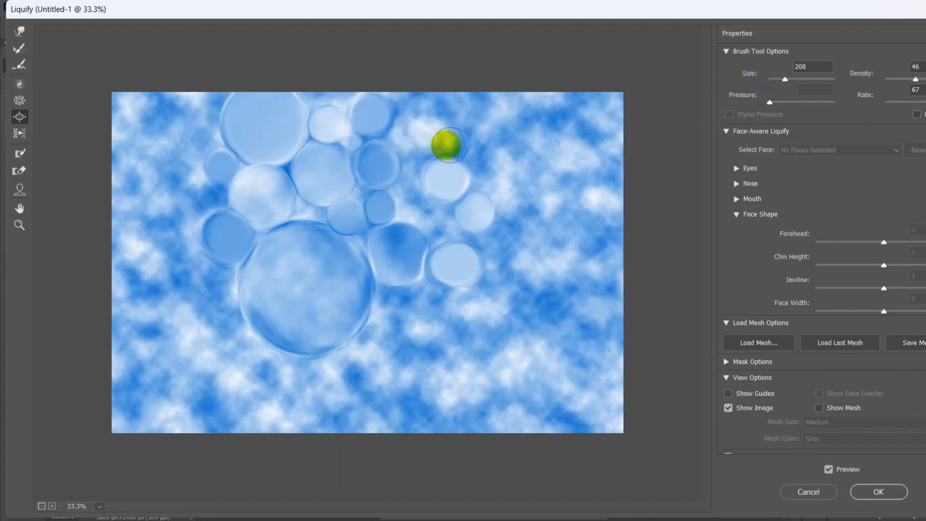
left_click(397, 135)
left_click_drag(397, 135, 398, 135)
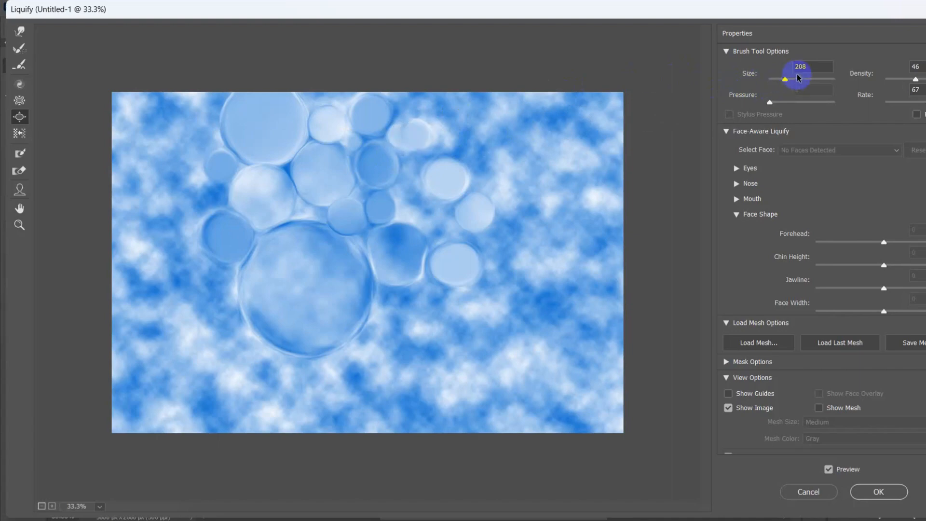
Step: Bloat a large bubble in the right part of the image with brush size 540, raising the density to 55
left_click_drag(785, 80, 790, 80)
left_click(527, 250)
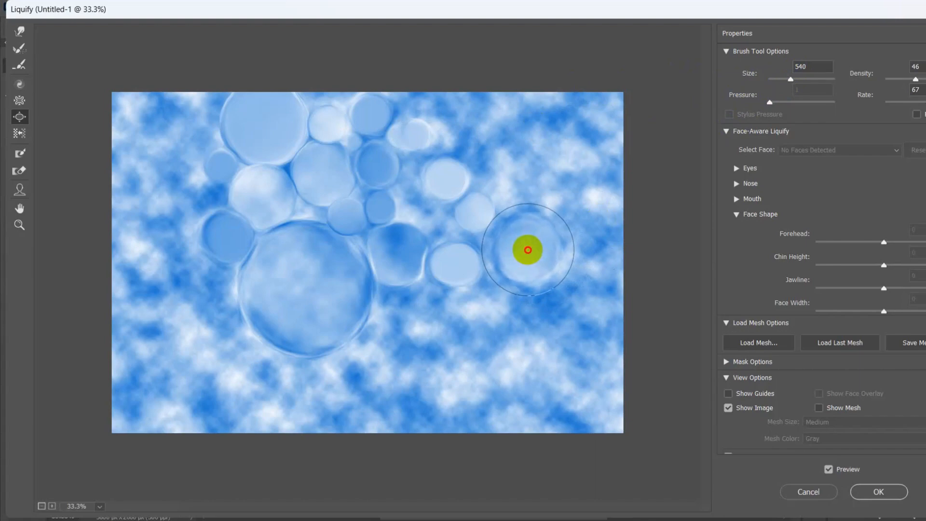
left_click_drag(915, 79, 921, 79)
left_click(529, 250)
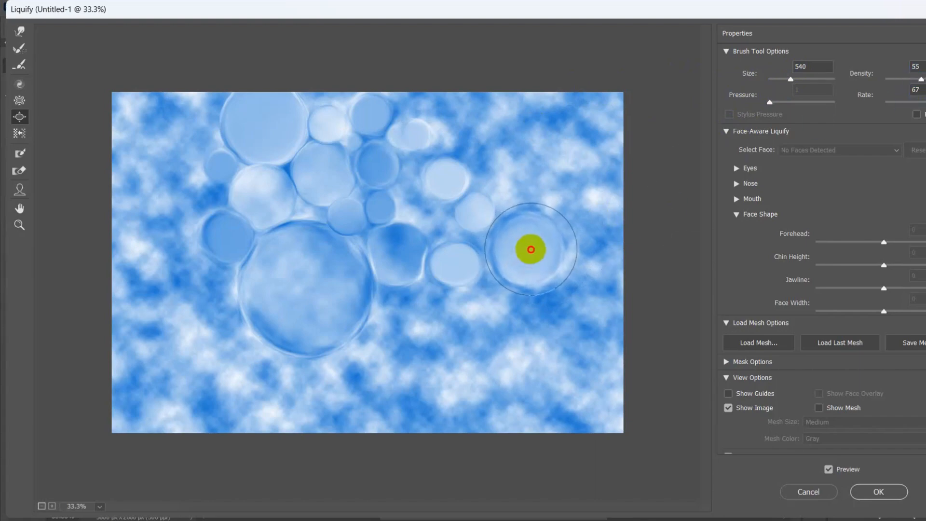
Step: Bloat four bubbles at size 540: below the central medium bubble, left of and below the largest one, and at the right upper edge
left_click(414, 331)
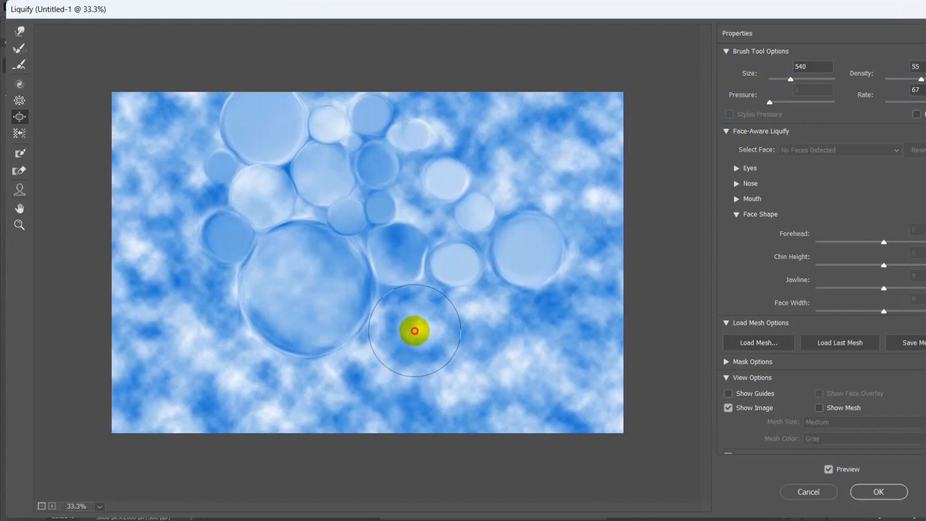
left_click_drag(414, 331, 409, 330)
left_click(191, 296)
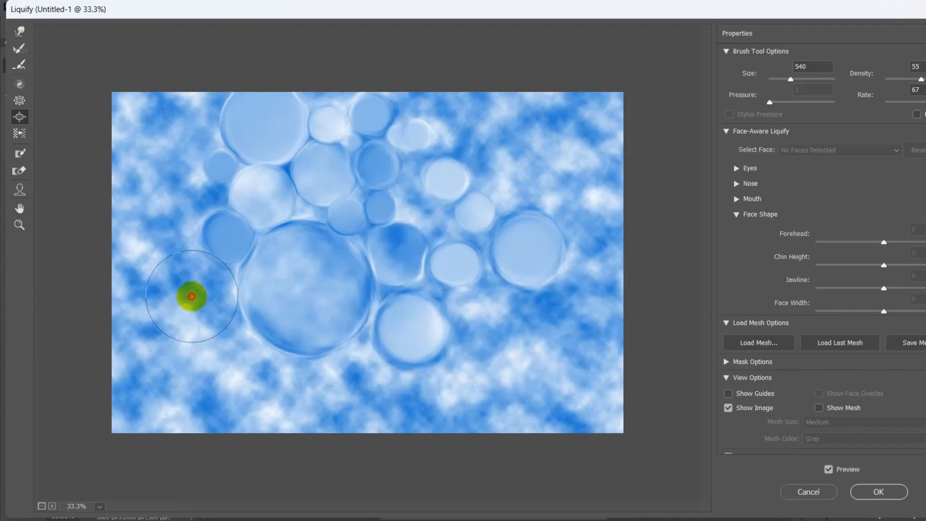
left_click_drag(191, 297, 194, 295)
left_click(481, 125)
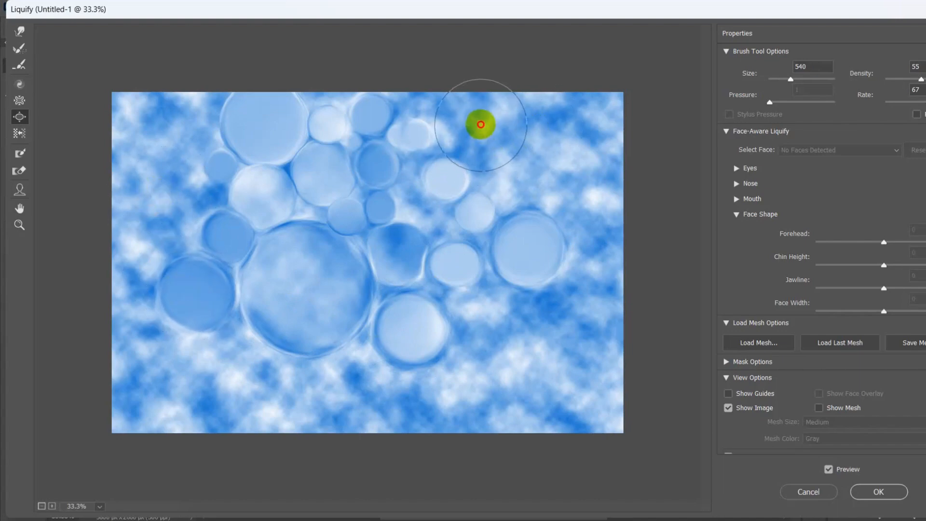
left_click_drag(480, 124, 477, 124)
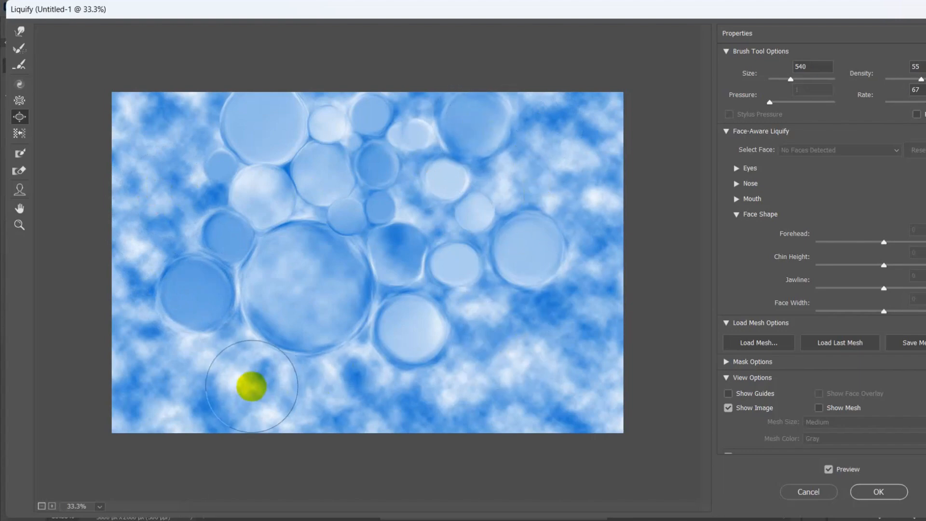
left_click(290, 401)
left_click_drag(290, 400, 288, 395)
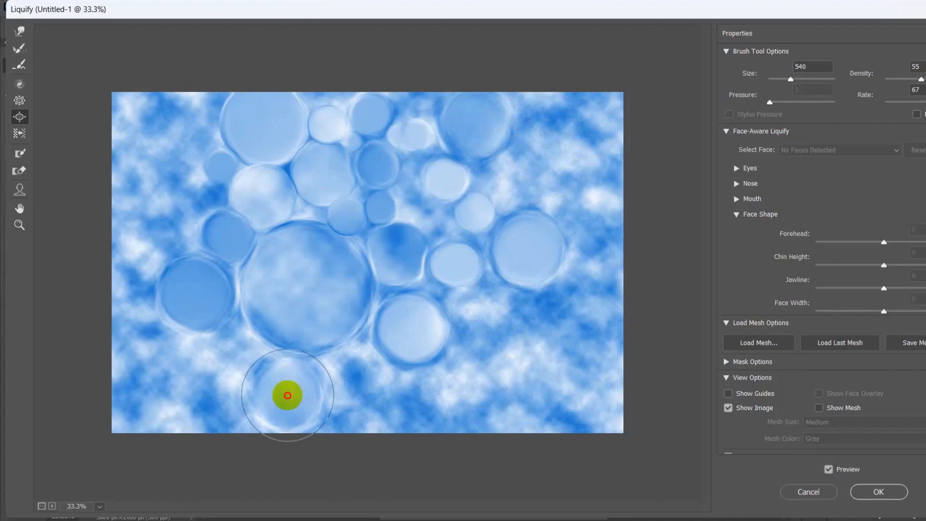
left_click_drag(288, 395, 287, 389)
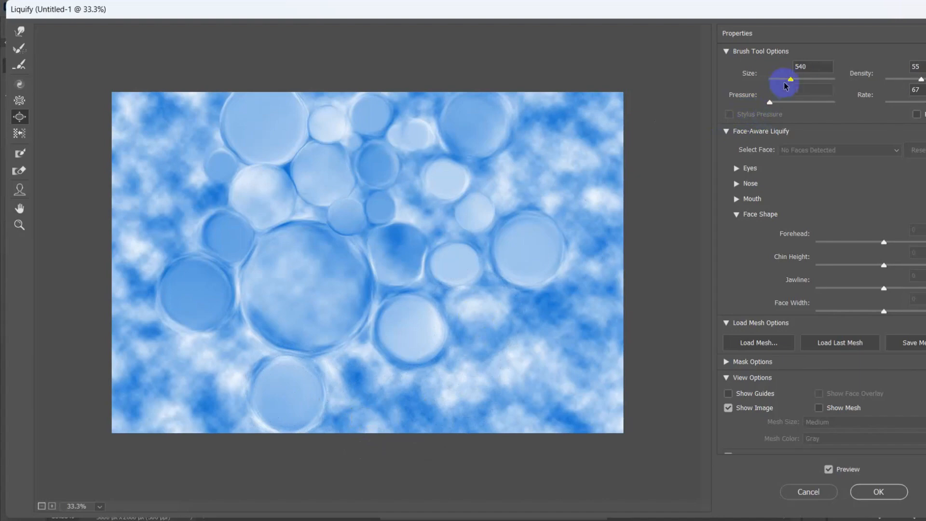
Step: Bloat a small bubble near the lower medium one and, at size 493 with density 43, a medium one in the central gap
left_click_drag(457, 304, 463, 312)
left_click_drag(786, 79, 790, 79)
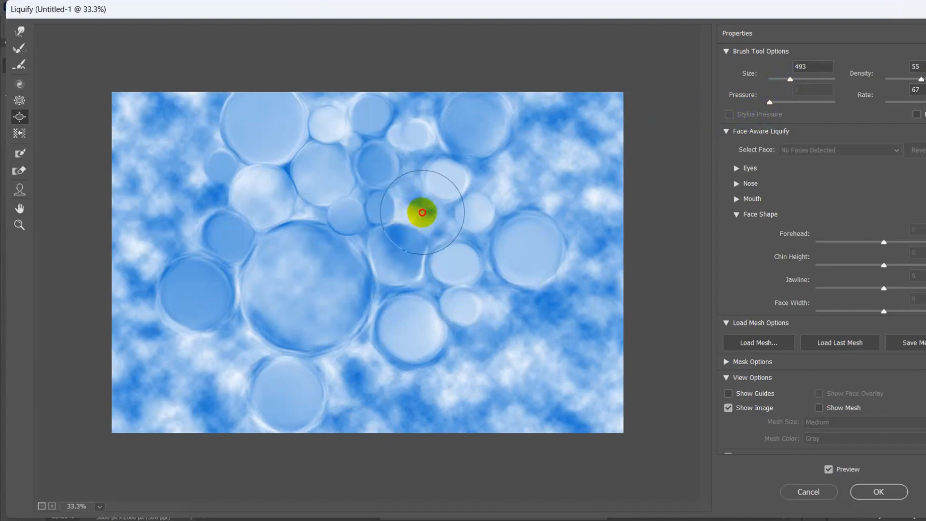
left_click_drag(423, 211, 426, 209)
left_click_drag(922, 79, 914, 79)
left_click_drag(420, 212, 434, 226)
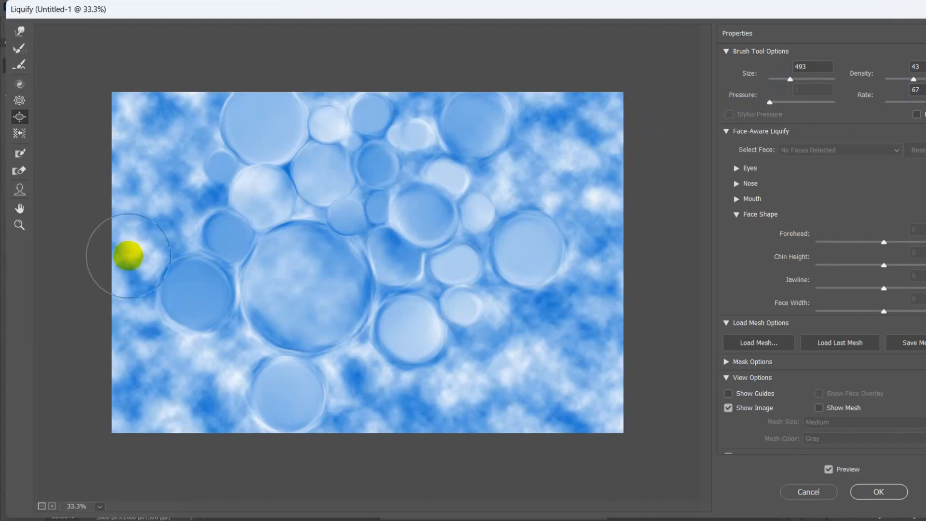
Step: Bloat bubbles at the cluster's far left and among the upper-right bubbles, plus one near the upper-right corner at size 540 and rate 87
mouse_move(170, 196)
left_mouse_down()
mouse_move(174, 209)
mouse_move(174, 190)
mouse_move(516, 177)
left_mouse_up()
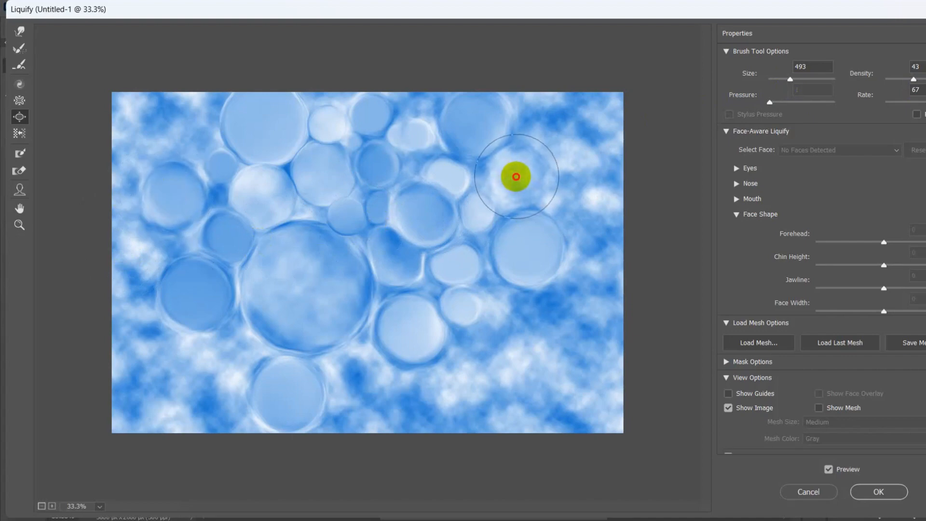
mouse_move(516, 176)
left_mouse_down()
mouse_move(550, 113)
mouse_move(537, 128)
mouse_move(553, 142)
mouse_move(552, 122)
mouse_move(561, 224)
left_mouse_up()
left_click(925, 102)
left_click(799, 85)
left_click_drag(799, 78, 790, 79)
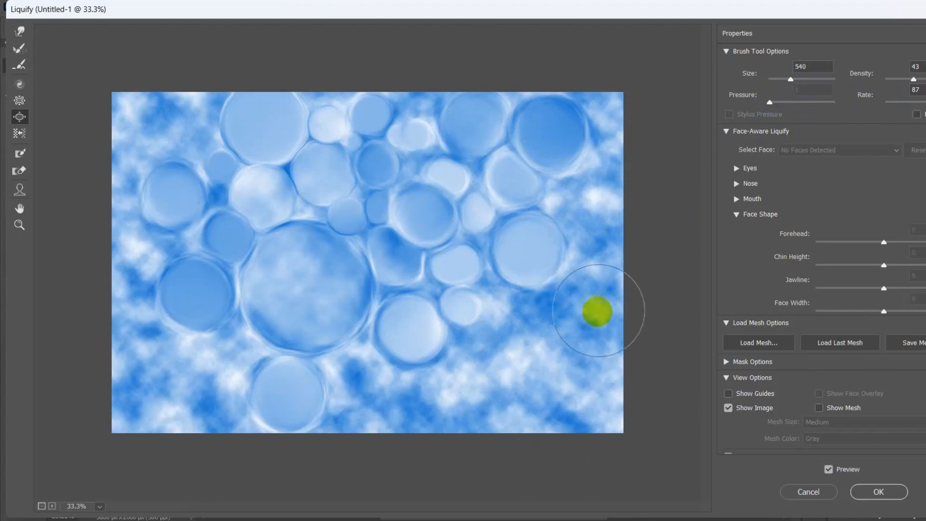
Step: Bloat a very large bubble in the lower-right area at size 891 and density 78, and a small one at its upper left at size 265
mouse_move(548, 357)
left_mouse_down()
mouse_move(537, 352)
mouse_move(563, 357)
left_mouse_up()
left_click(925, 79)
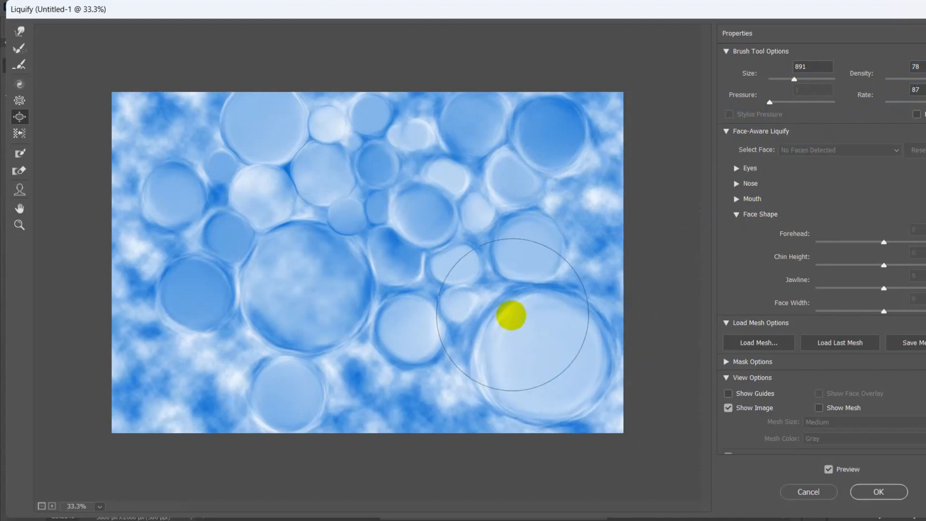
left_click(786, 80)
left_click_drag(493, 290, 495, 293)
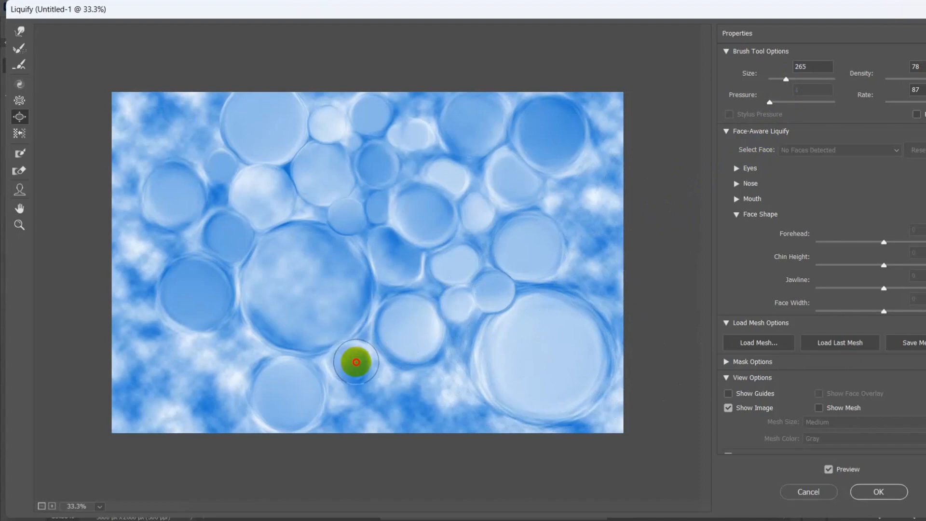
Step: Bloat small bubbles below the largest bubble, above the right-hand one and in two upper-edge gaps, plus one at the right edge at size 296
left_click(357, 360)
left_click_drag(567, 199, 567, 200)
left_click_drag(317, 95, 316, 93)
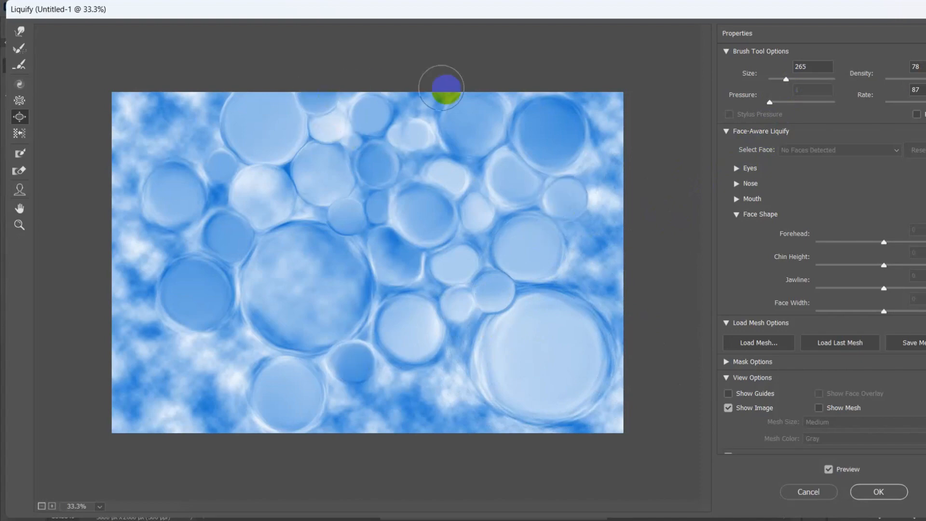
left_click_drag(421, 104, 419, 104)
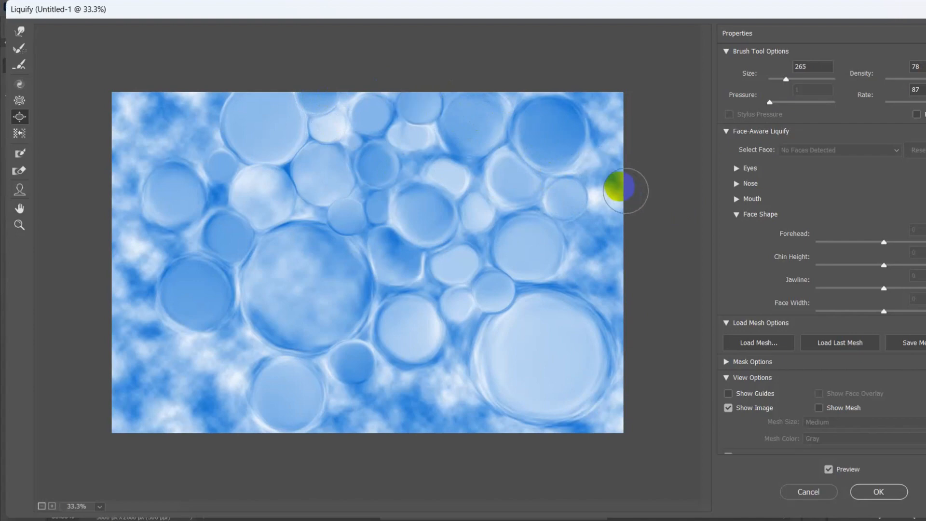
left_click_drag(791, 83, 791, 83)
left_click_drag(788, 80, 788, 80)
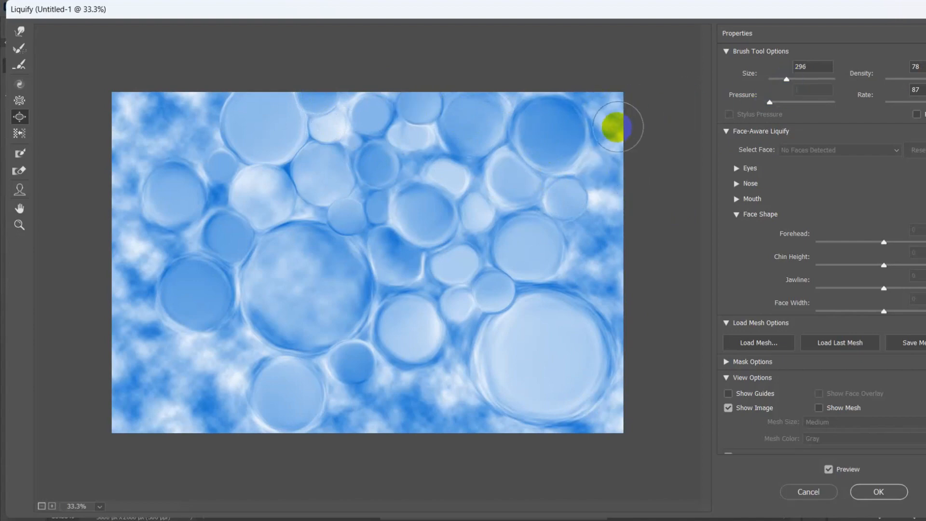
left_click_drag(614, 129, 611, 129)
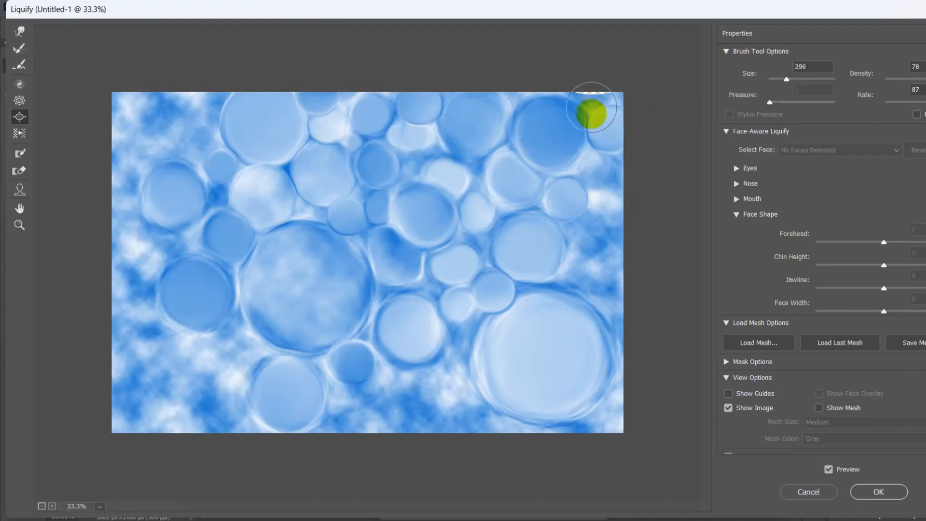
Step: Set the brush size to 161 and density to 52, and bloat little bubbles in the narrow gaps between the existing ones
left_click_drag(787, 80, 783, 81)
left_click(919, 80)
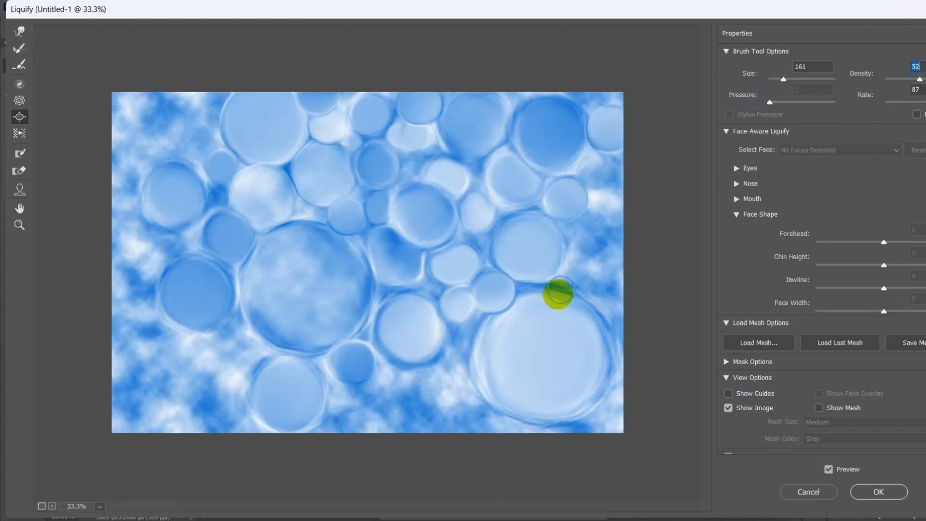
mouse_move(461, 333)
left_mouse_down()
mouse_move(440, 332)
mouse_move(426, 287)
left_mouse_up()
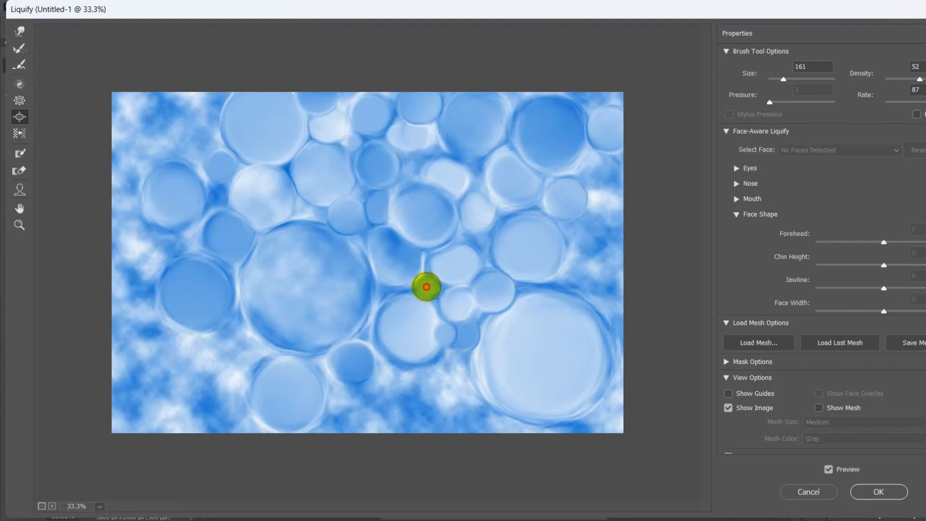
left_click(426, 287)
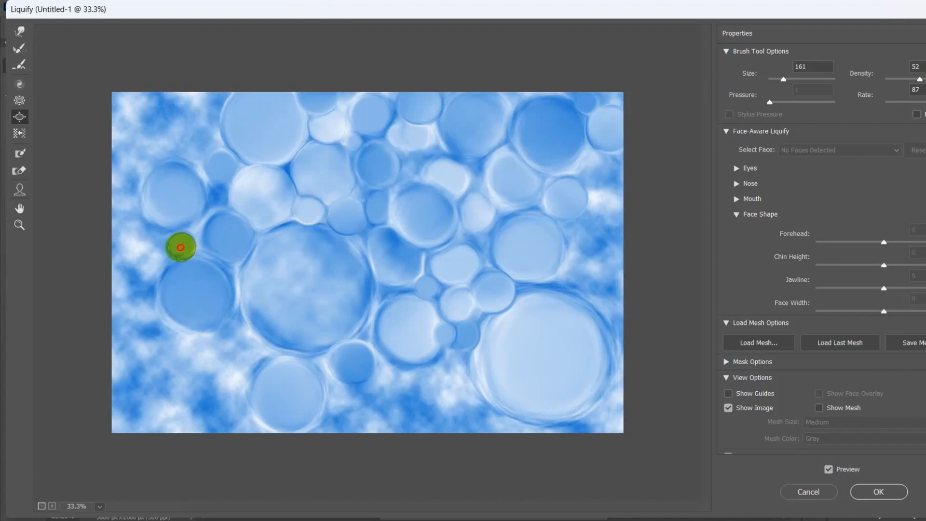
Step: Set the brush size to 493 and bloat bubbles near the image's upper-left corner, below the left-hand bubble and at the lower edge's centre
left_click_drag(783, 79, 791, 80)
left_click_drag(179, 127, 179, 126)
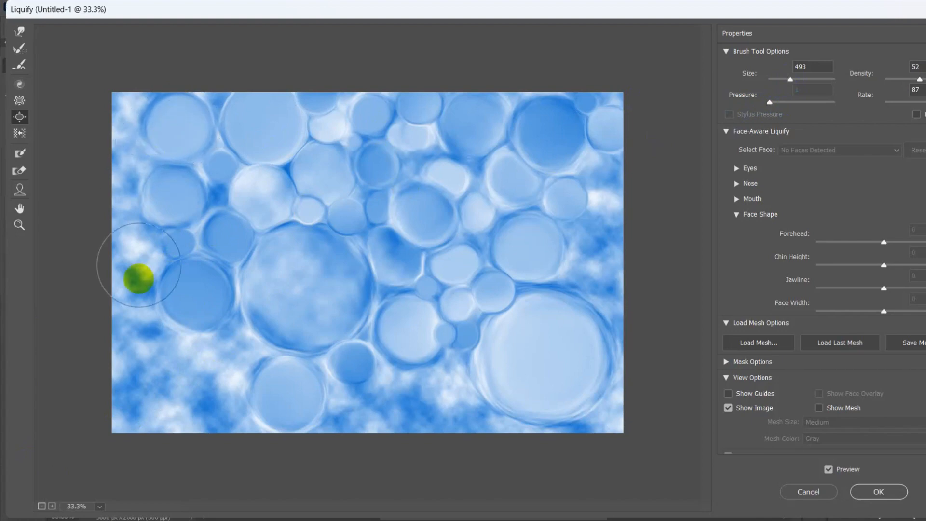
mouse_move(215, 362)
left_mouse_down()
mouse_move(224, 352)
mouse_move(203, 372)
left_mouse_up()
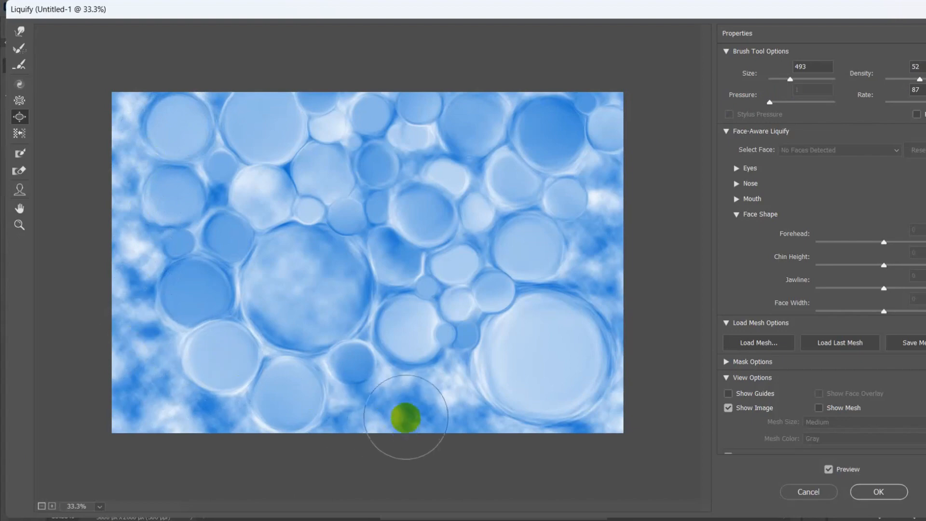
mouse_move(406, 417)
left_mouse_down()
mouse_move(392, 399)
mouse_move(418, 396)
mouse_move(415, 413)
mouse_move(371, 417)
left_mouse_up()
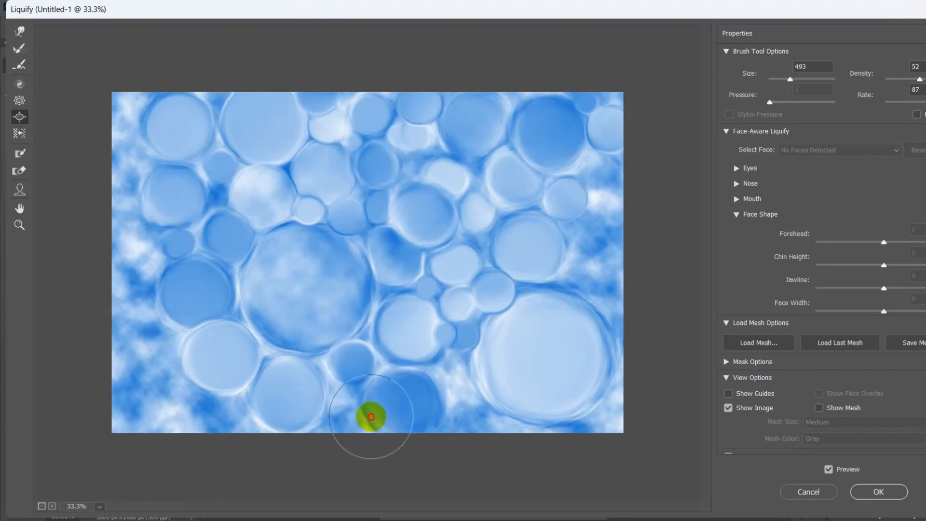
Step: Bloat a medium bubble at the image's right edge at density 62, and a tiny one beneath it with the brush size reduced to 88
left_click(925, 80)
left_click_drag(602, 250, 623, 315)
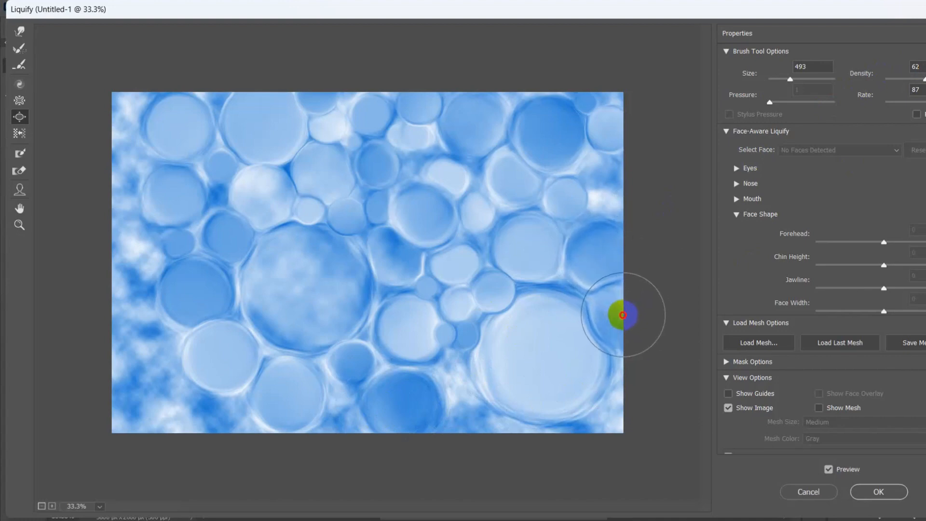
key("ctrl+z")
key("bracketleft")
key("bracketleft")
key("bracketleft")
key("bracketleft")
key("bracketleft")
key("bracketleft")
key("bracketleft")
key("bracketleft")
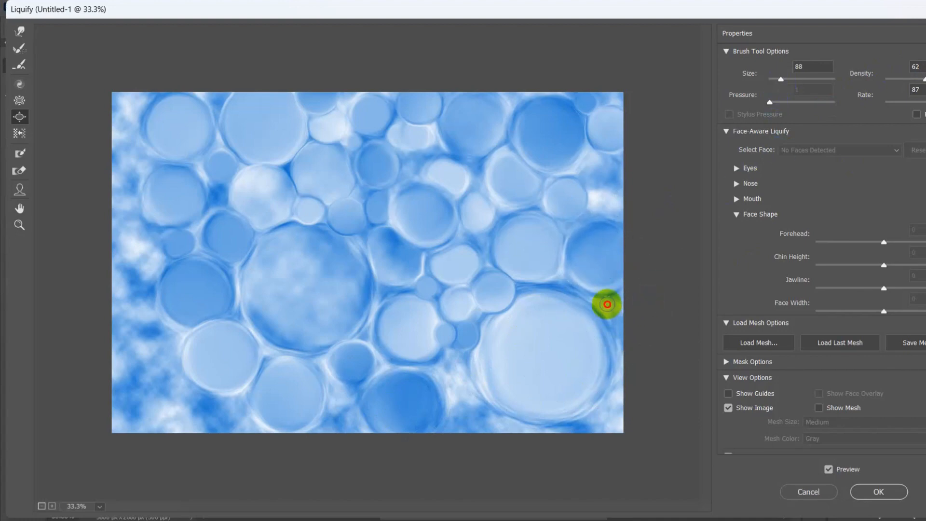
left_click(617, 322)
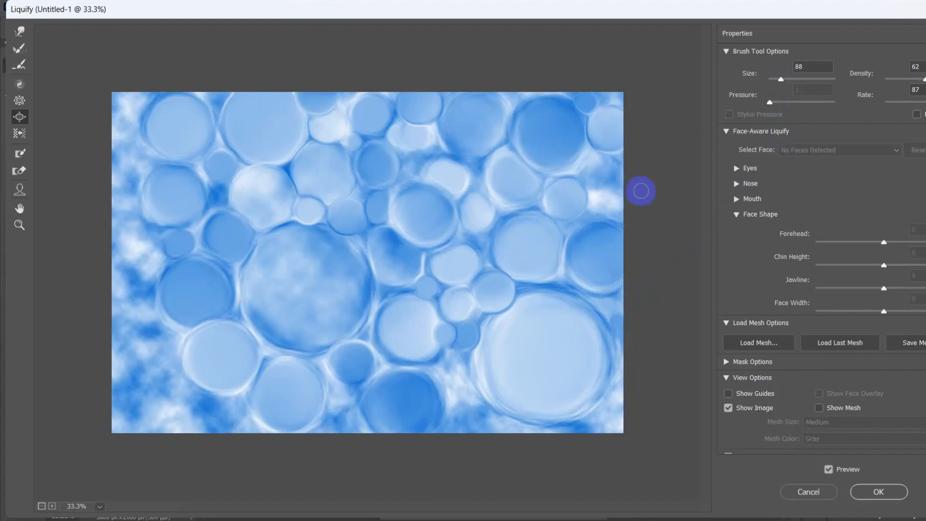
Step: Set the brush size to 330 and rate to 22, and bloat a bubble in the white gap at the image's upper right edge
left_click_drag(781, 79, 788, 79)
left_click(607, 184)
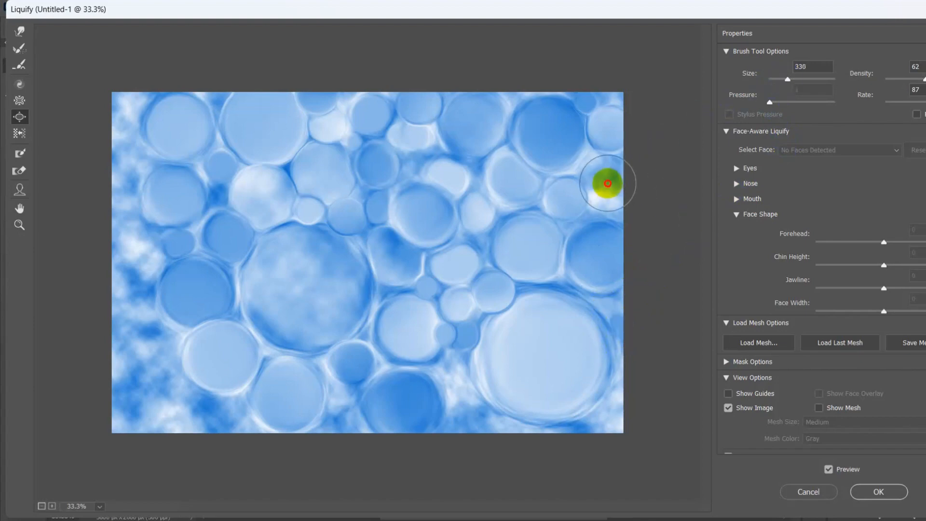
left_click_drag(925, 103, 898, 106)
left_click(610, 189)
left_click_drag(610, 189, 606, 182)
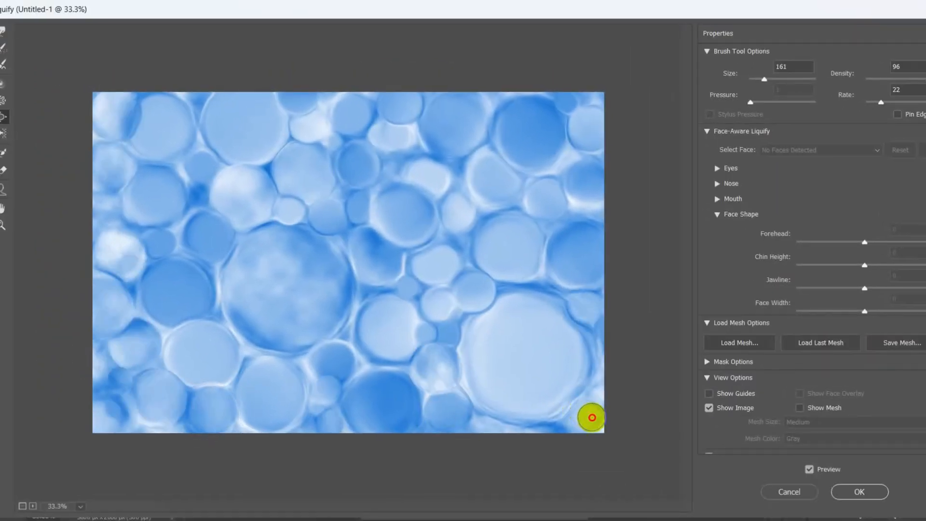
Step: Bloat the narrow gap above the lower central bubble at brush size 52 and apply the Liquify filter
left_click_drag(763, 79, 760, 78)
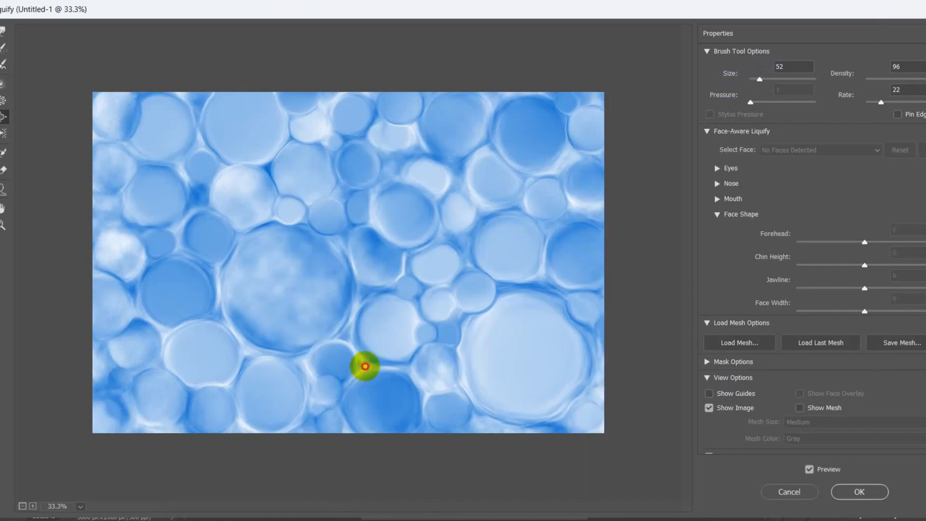
left_click(854, 499)
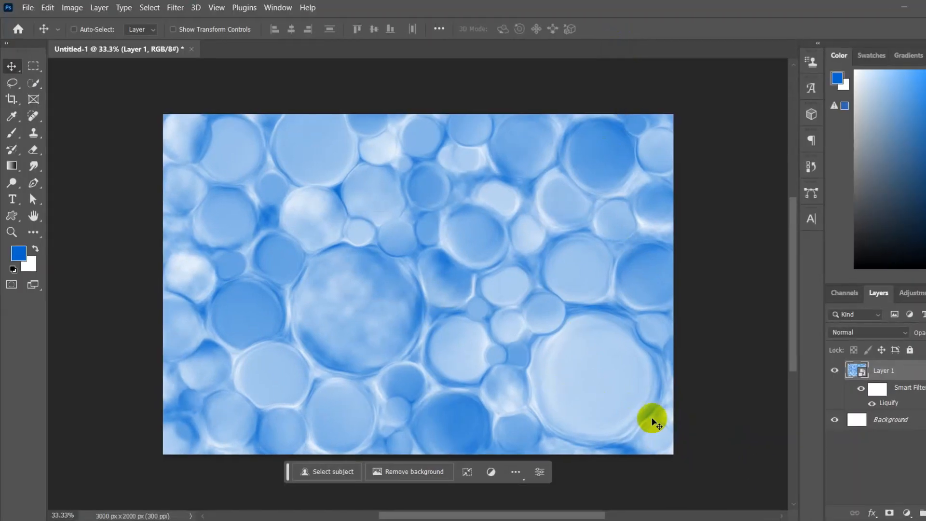
Step: Add a Color Balance adjustment layer above Layer 1, clip it to that layer and move its settings clear of the image centre
left_click(909, 512)
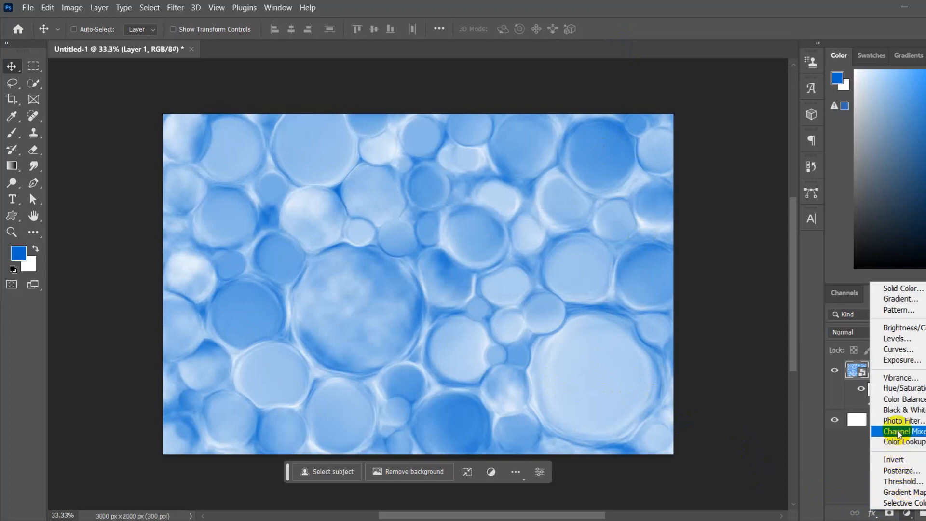
left_click(897, 400)
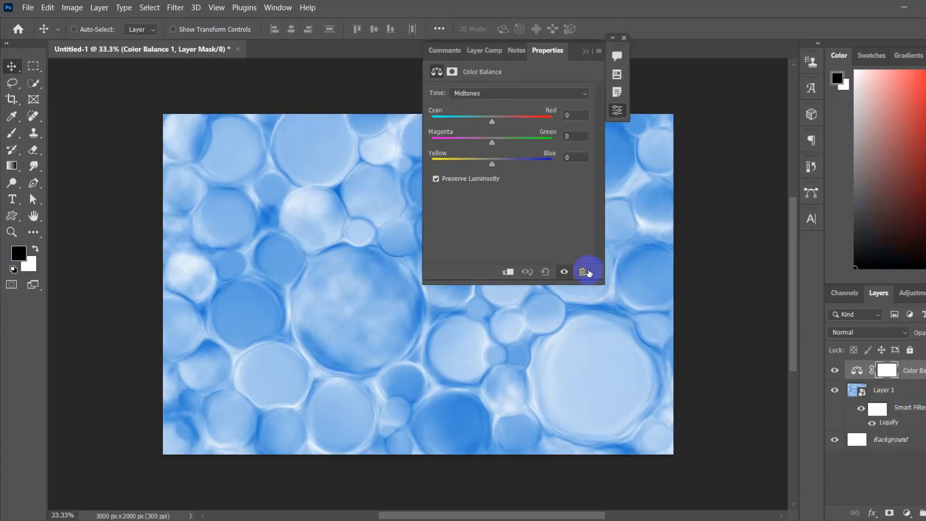
left_click_drag(571, 47, 781, 48)
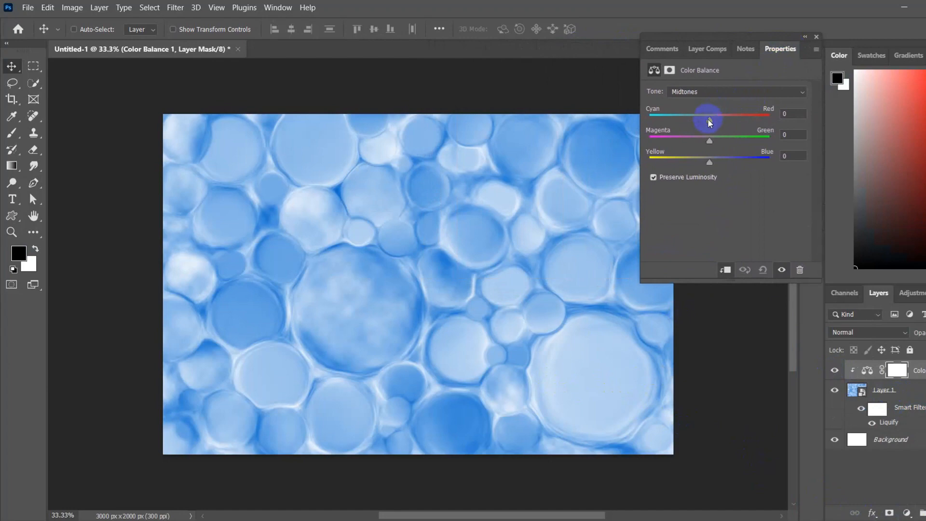
Step: Set the Color Balance midtones to +29 Cyan-Red, -16 Magenta-Green and +32 Yellow-Blue
left_click_drag(686, 125, 712, 128)
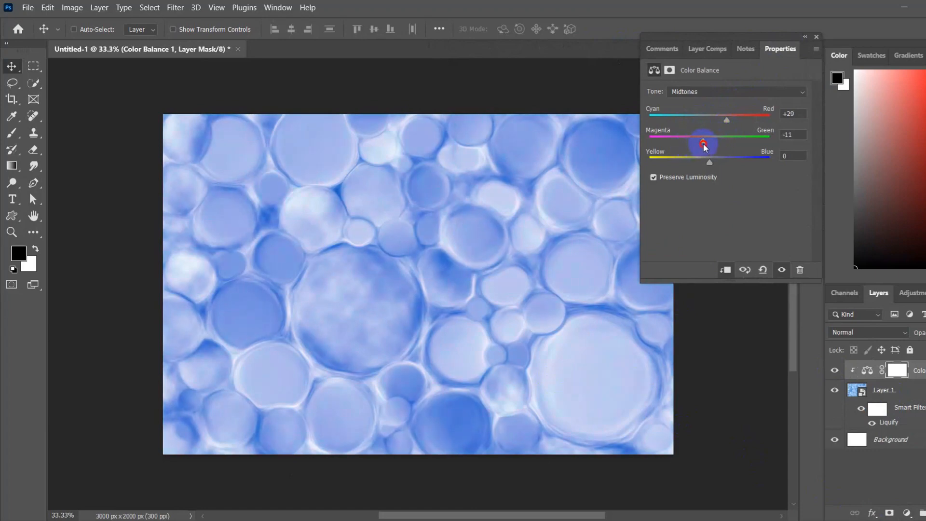
mouse_move(714, 143)
left_mouse_down()
mouse_move(736, 143)
mouse_move(708, 144)
left_mouse_up()
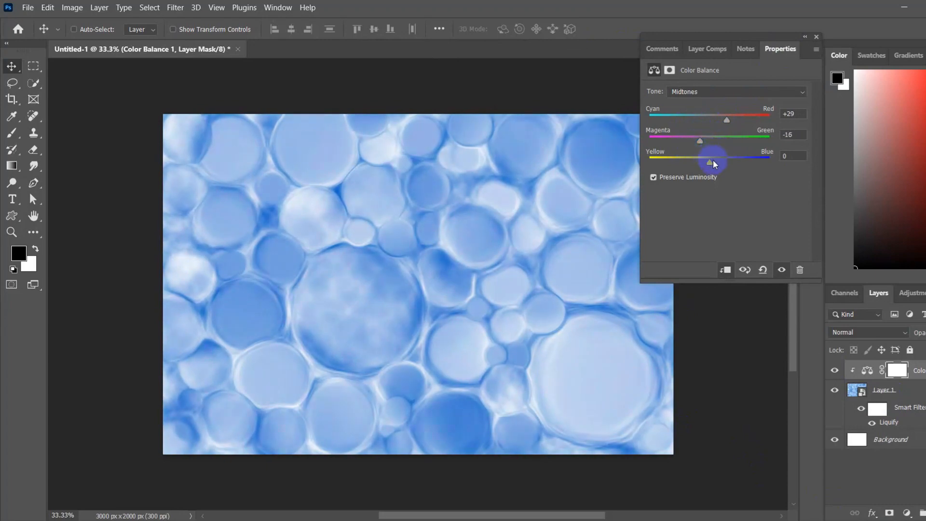
left_click_drag(680, 165, 713, 166)
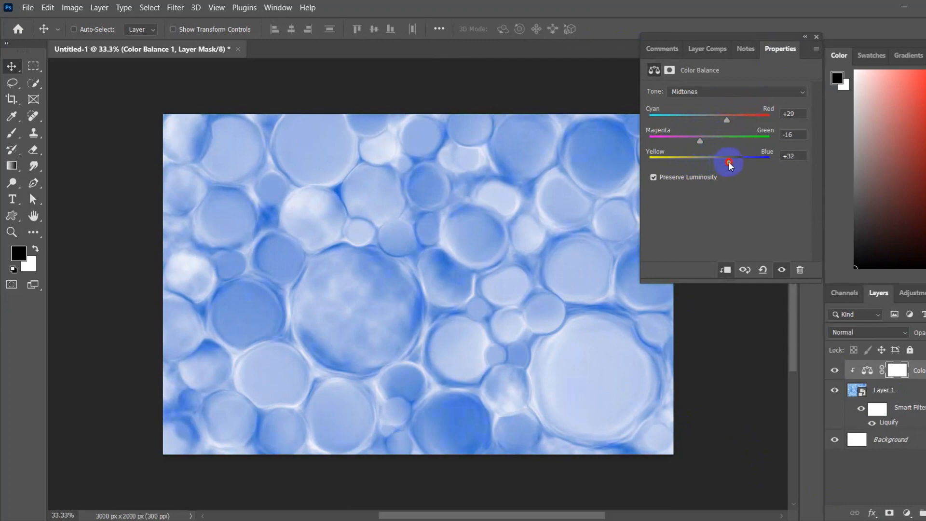
Step: Set the Color Balance shadows to -4 Magenta-Green and +26 Yellow-Blue
left_click(728, 92)
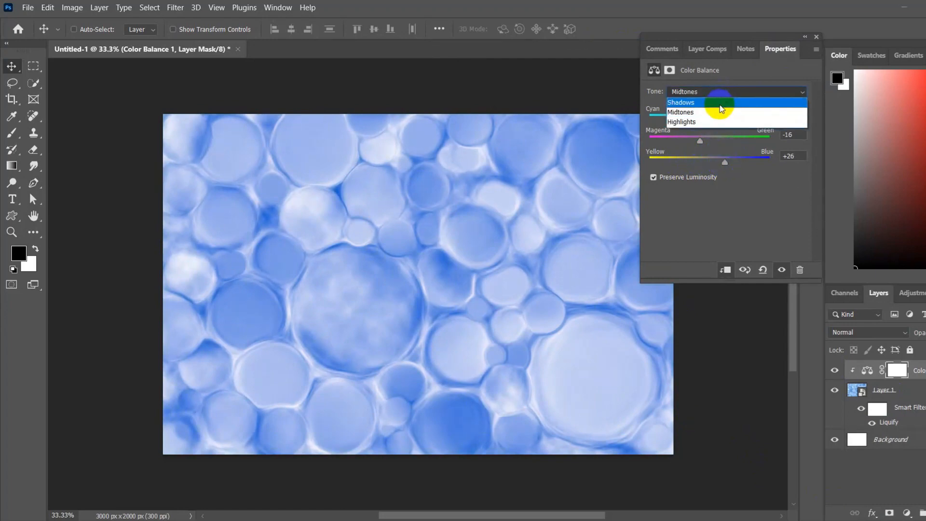
left_click(720, 99)
left_click_drag(709, 161, 721, 161)
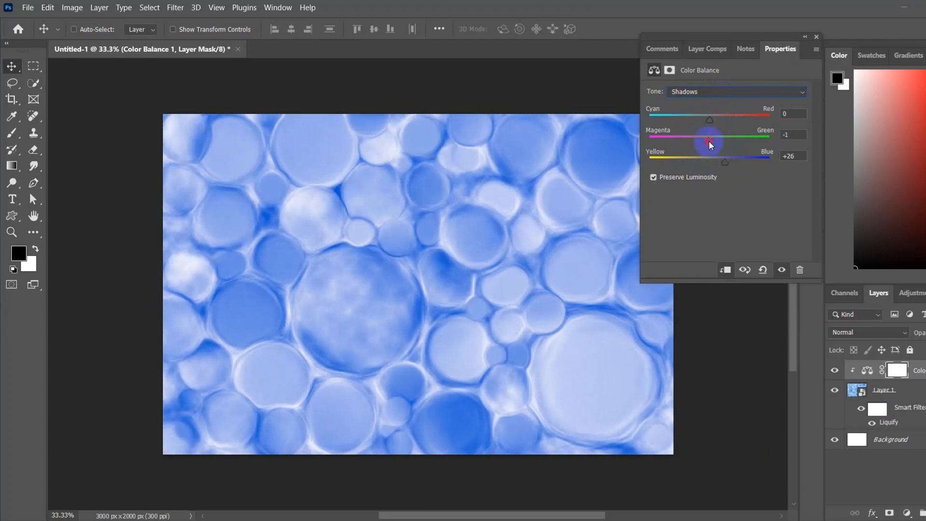
Step: Set the Color Balance highlights to -16 Magenta-Green and +1 Yellow-Blue, and collapse the adjustment's settings
left_click(712, 92)
left_click(713, 118)
mouse_move(707, 165)
left_mouse_down()
mouse_move(696, 164)
mouse_move(710, 165)
left_mouse_up()
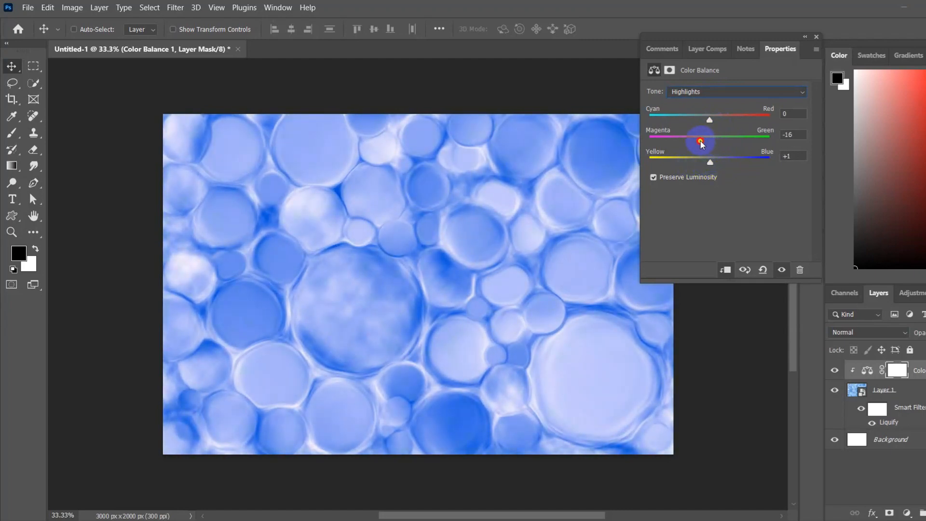
left_click(806, 37)
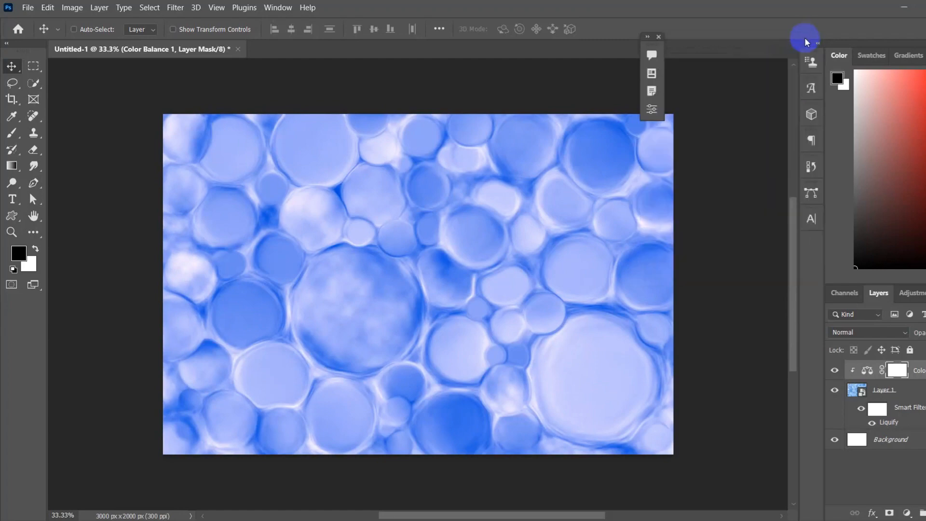
Step: Add a Hue/Saturation adjustment layer above Color Balance, clip it to the layer below and move its settings aside
left_click(836, 445)
left_click(907, 513)
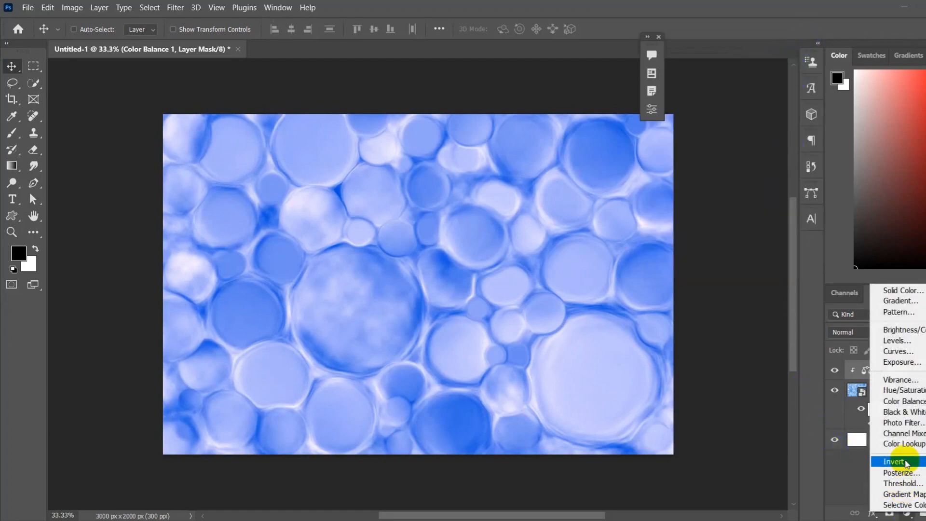
left_click(899, 393)
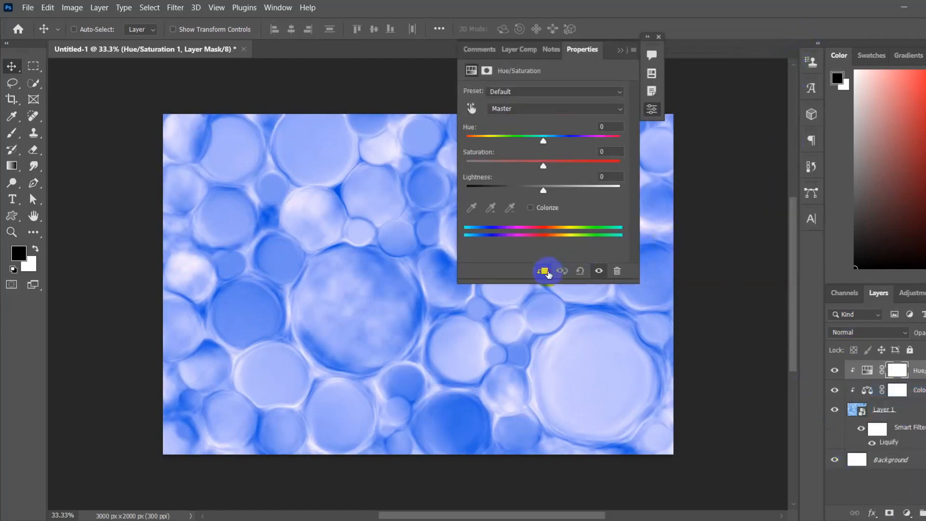
left_click_drag(599, 45, 741, 105)
Step: Set the Hue/Saturation Blues range to saturation +19 and lightness -3
left_click(653, 168)
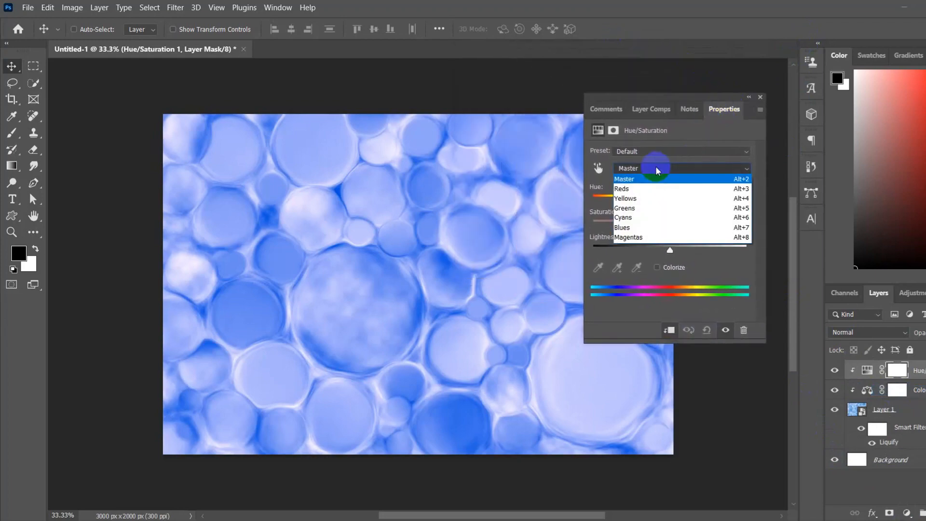
left_click(642, 228)
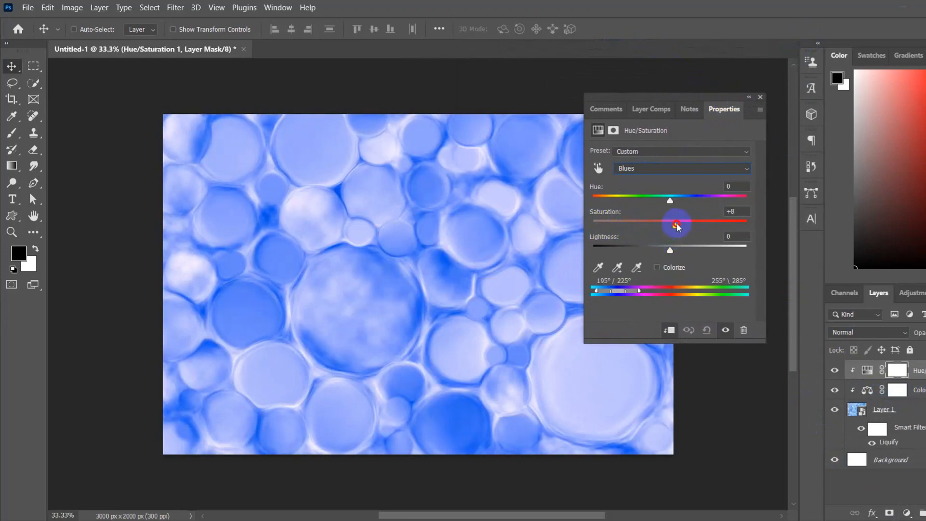
mouse_move(670, 248)
left_mouse_down()
mouse_move(682, 250)
mouse_move(666, 255)
left_mouse_up()
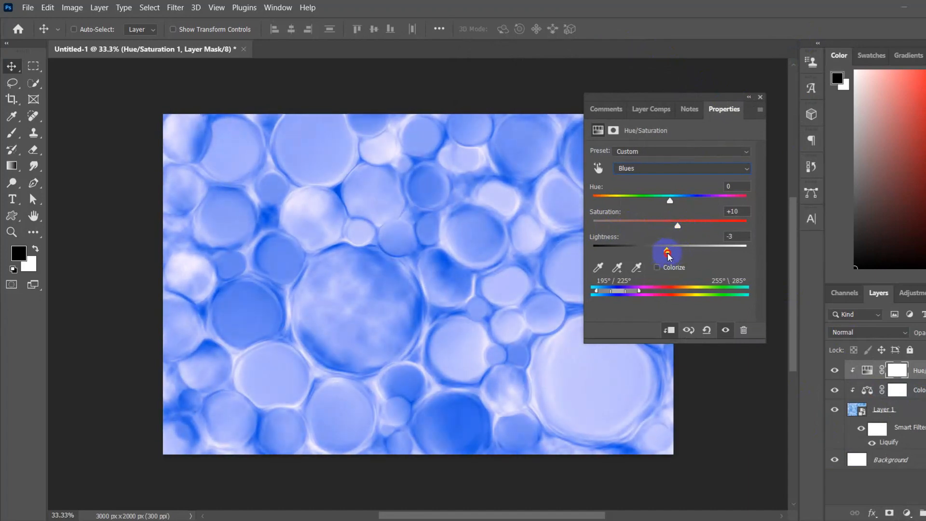
left_click(677, 227)
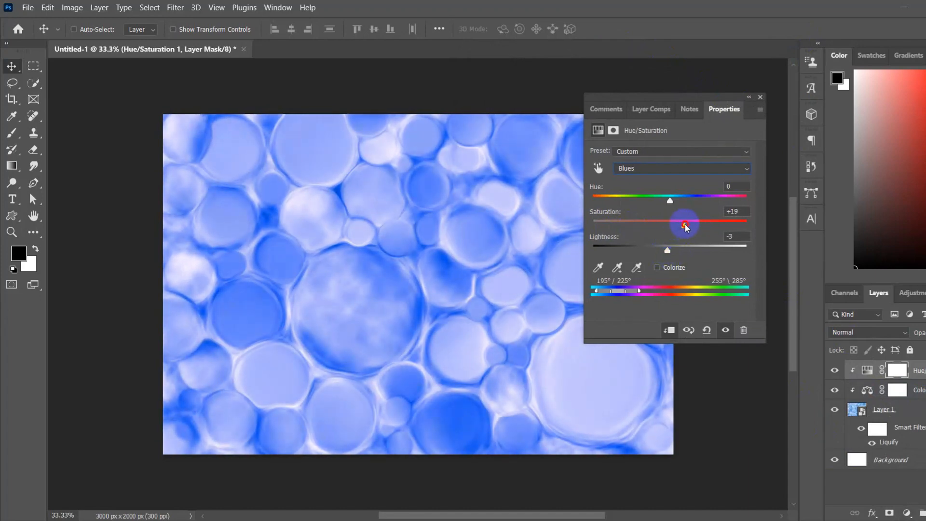
Step: Try a lower density of 92% on the Hue/Saturation layer mask, restore full density and return to the adjustment's colour settings
left_click(614, 131)
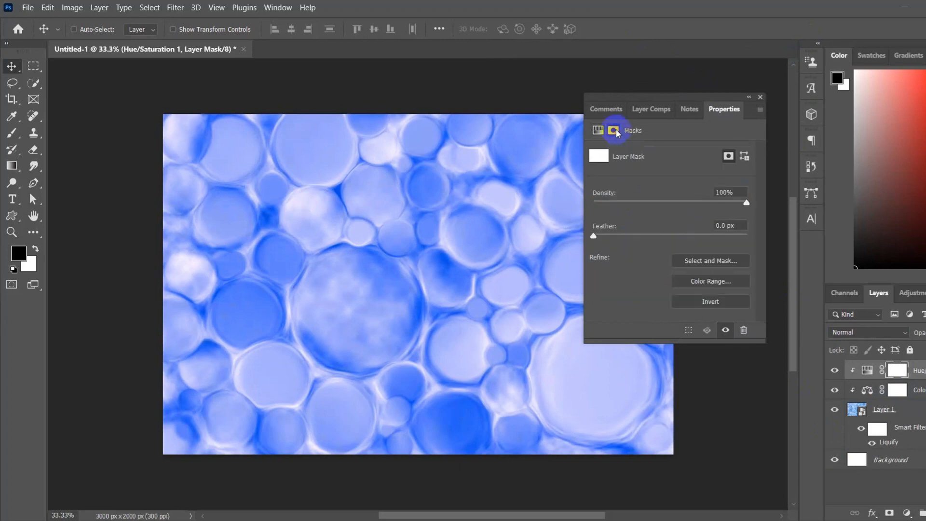
left_click(608, 155)
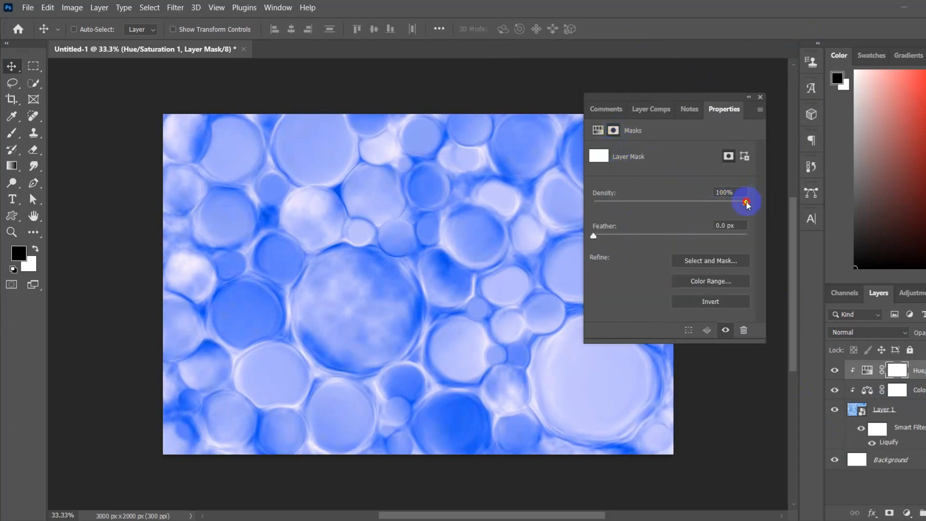
left_click_drag(747, 204, 715, 210)
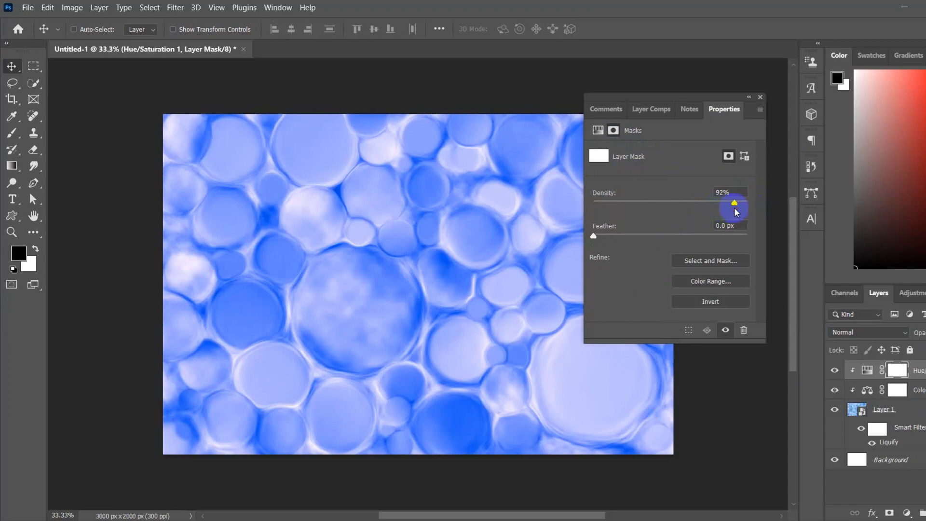
left_click_drag(734, 212, 775, 201)
left_click_drag(594, 236, 570, 238)
left_click(599, 130)
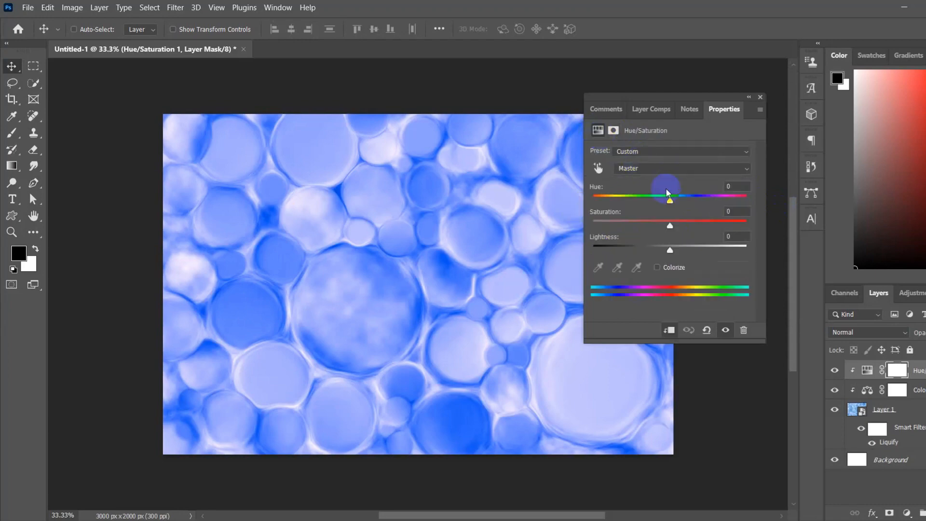
Step: Set the Hue/Saturation Master range to saturation -8 and lightness -2, and collapse the settings
mouse_move(670, 225)
left_mouse_down()
mouse_move(616, 227)
mouse_move(662, 226)
left_mouse_up()
left_click_drag(711, 97, 783, 88)
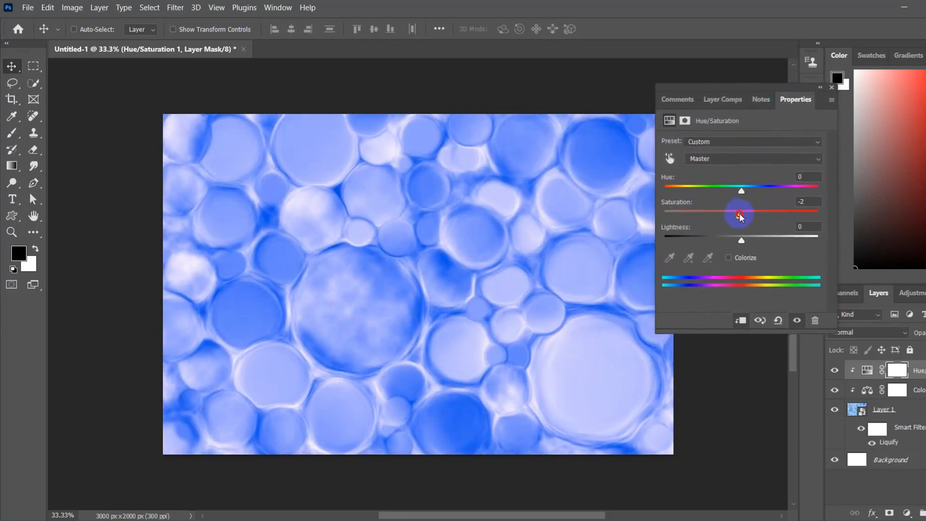
mouse_move(741, 240)
left_mouse_down()
mouse_move(728, 241)
mouse_move(744, 244)
left_mouse_up()
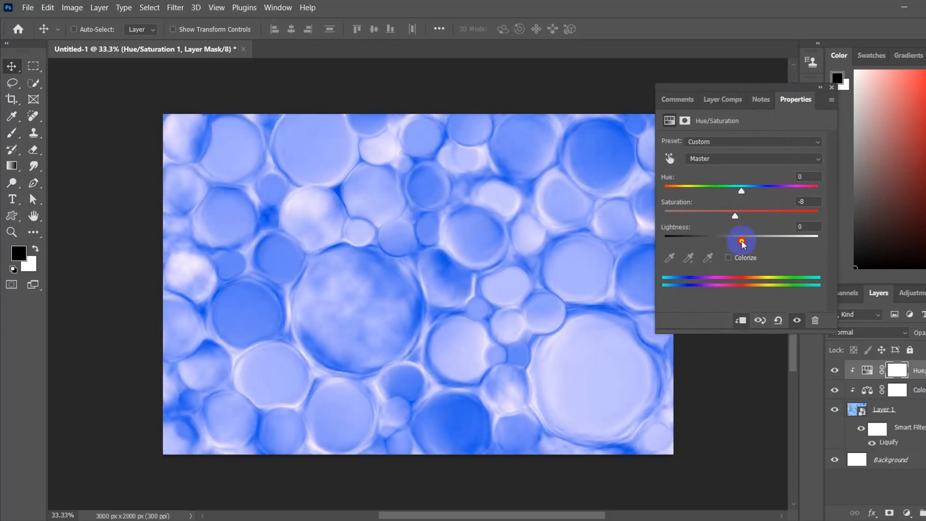
left_click_drag(743, 244, 739, 241)
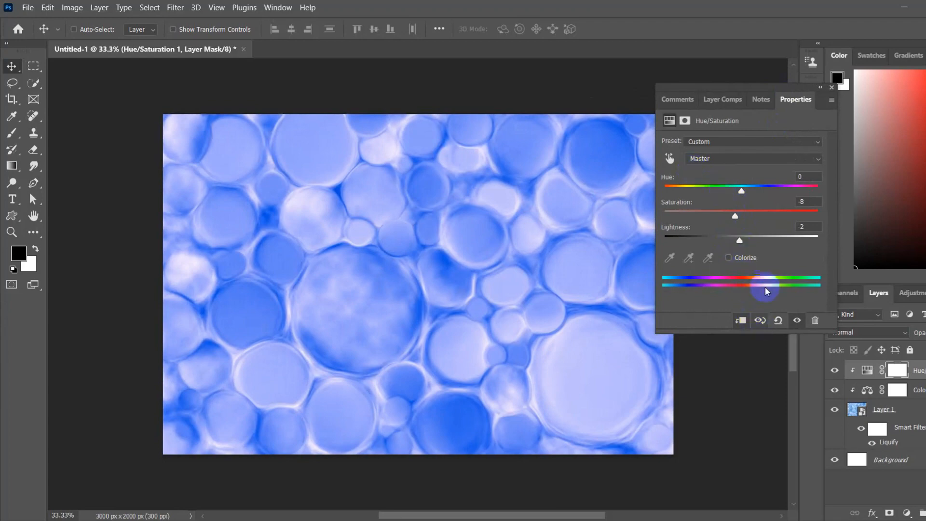
left_click(821, 90)
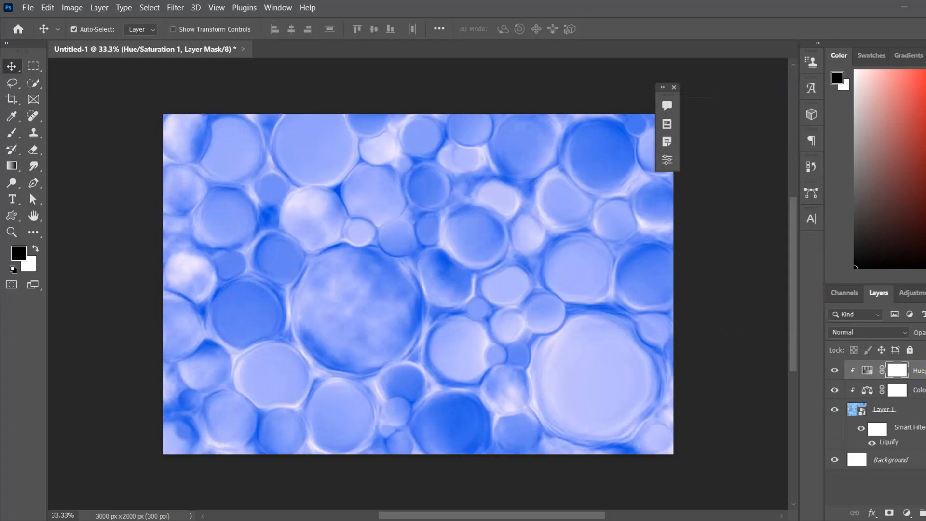
Step: Stamp all visible layers into a new layer above the Hue/Saturation adjustment
key("ctrl+alt+shift+e")
Step: Try different Blend If ranges for the current and underlying layers in Layer 2's blending options, restoring each to 0 and 255
double_click(922, 372)
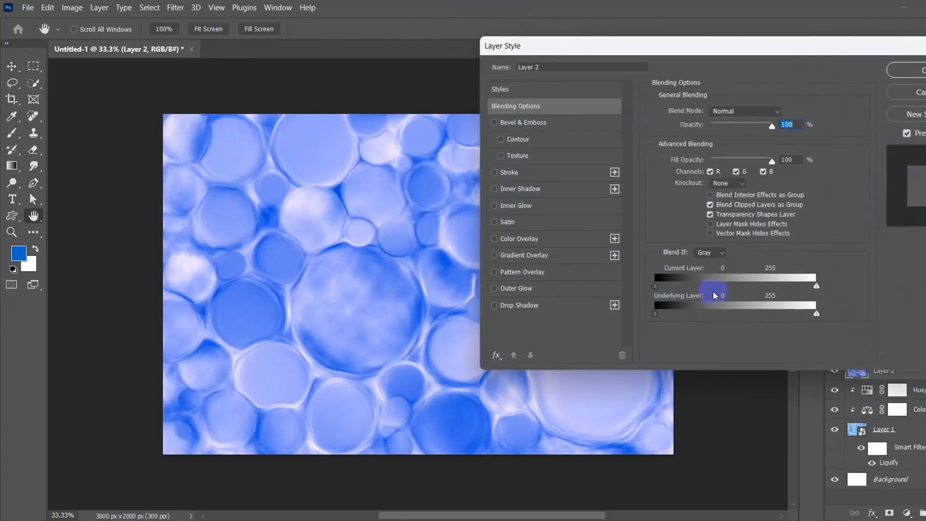
left_click_drag(710, 41, 785, 39)
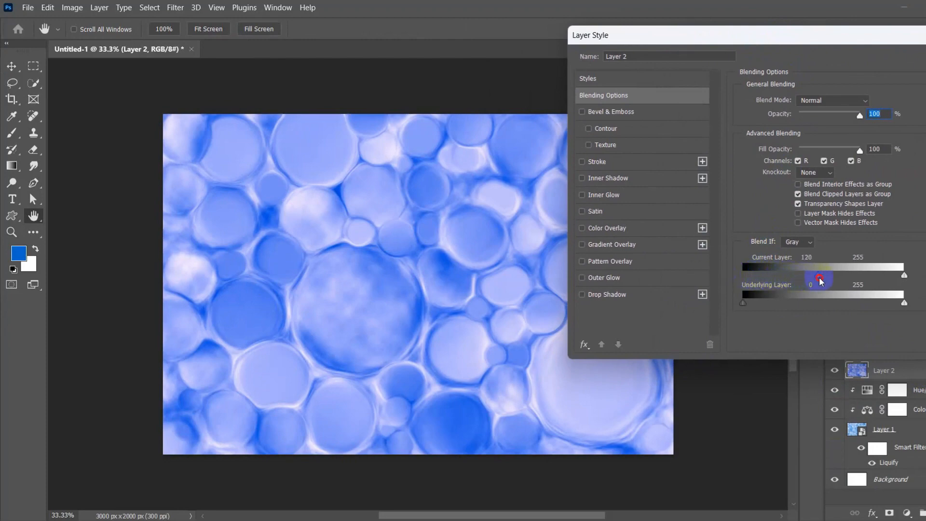
left_click_drag(821, 281, 712, 280)
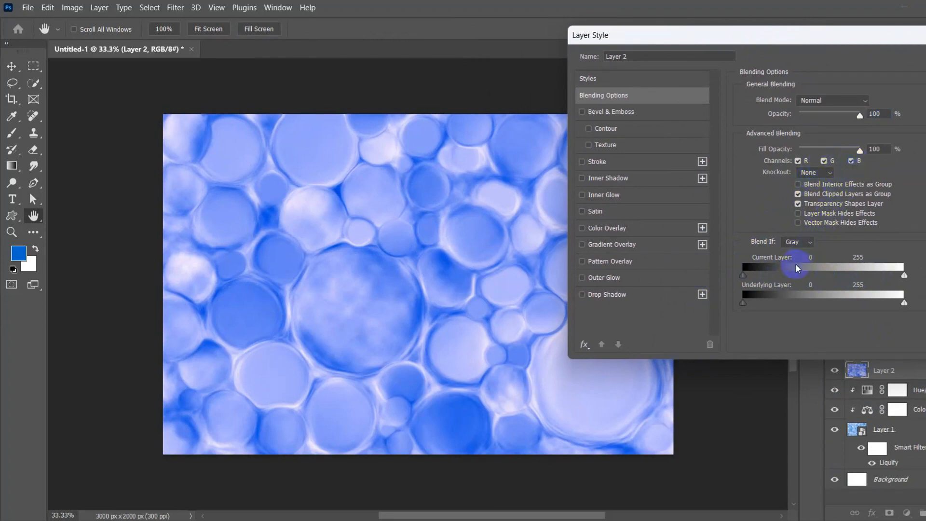
left_click_drag(746, 302, 705, 318)
mouse_move(904, 303)
left_mouse_down()
mouse_move(808, 308)
mouse_move(919, 300)
left_mouse_up()
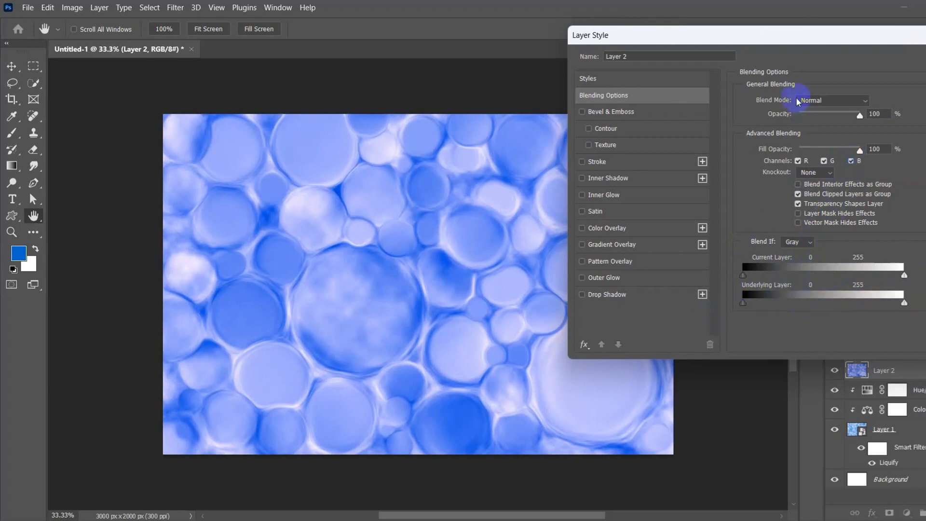
left_click_drag(789, 42, 805, 39)
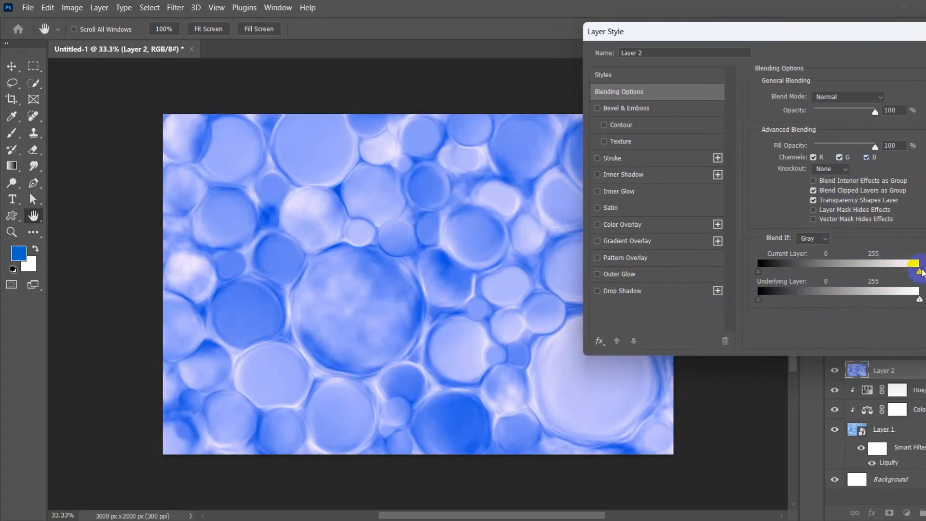
mouse_move(918, 272)
left_mouse_down()
mouse_move(818, 283)
mouse_move(921, 273)
left_mouse_up()
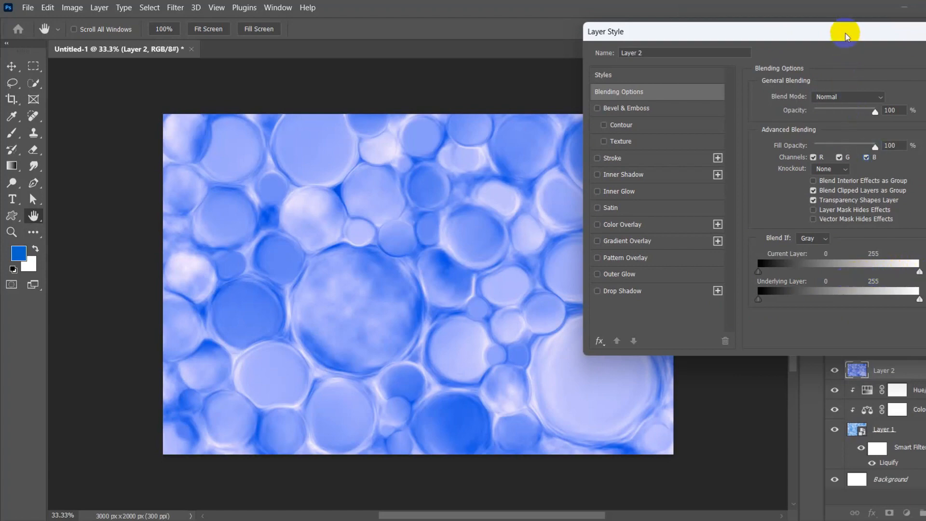
left_click_drag(847, 36, 688, 97)
left_click(885, 119)
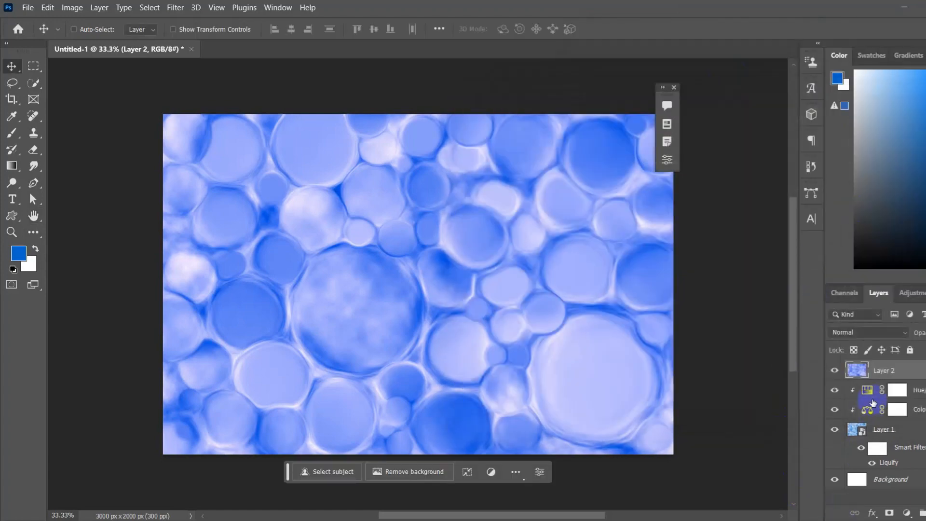
Step: Review the blend modes for Layer 2, keep Normal, and toggle the layer's visibility to compare
left_click(884, 332)
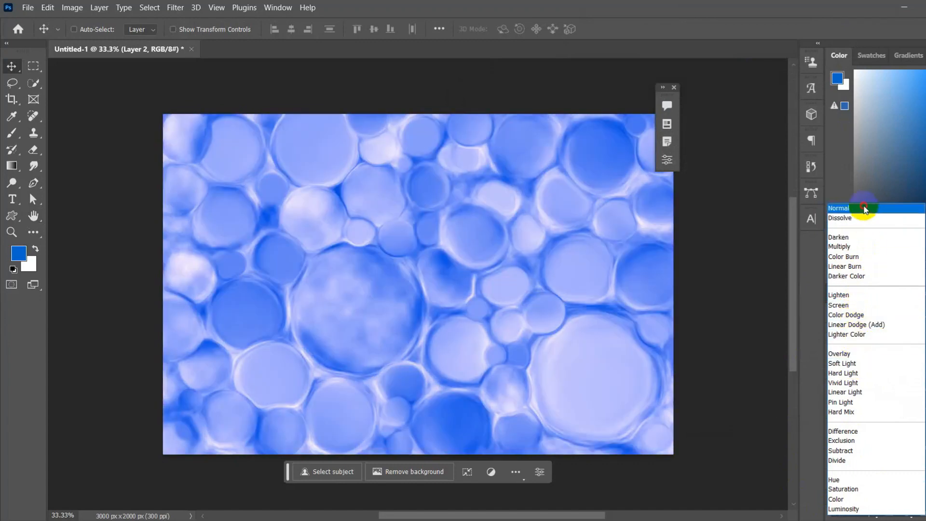
left_click(864, 207)
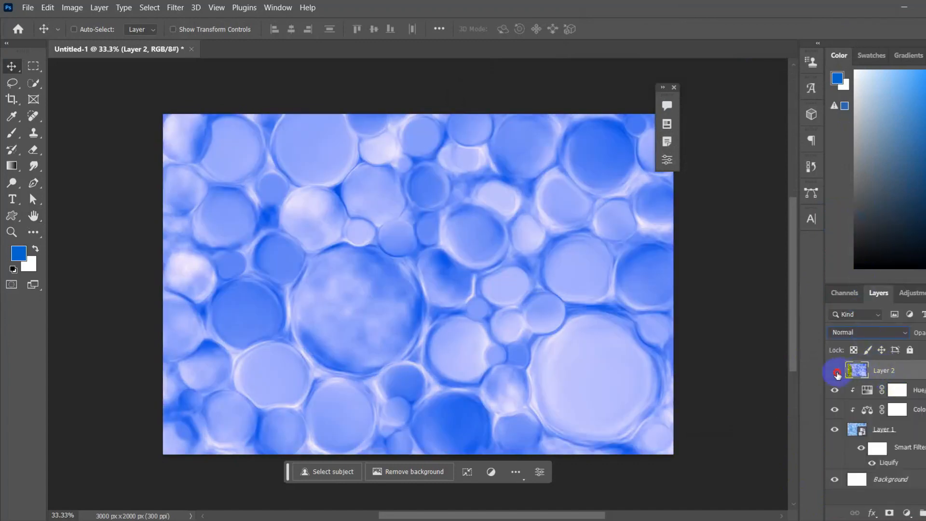
left_click(836, 373)
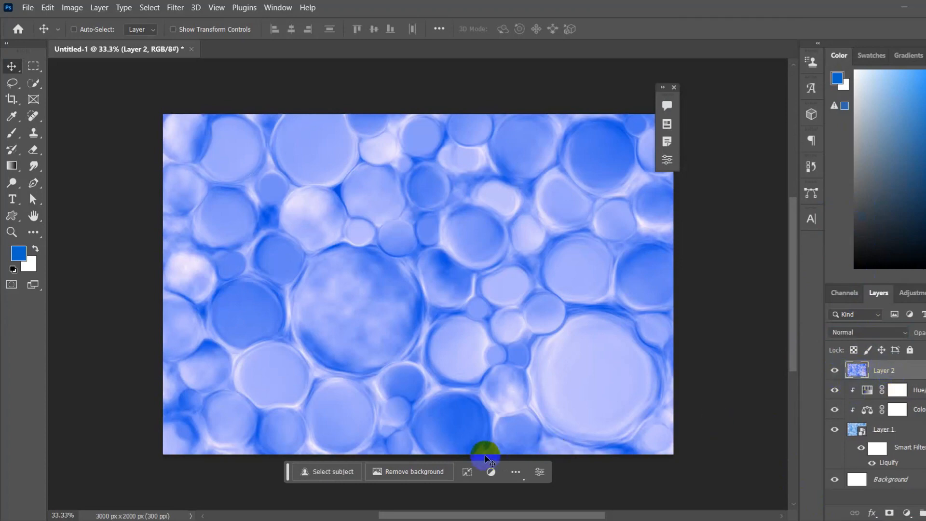
Step: Move the contextual task bar clear of the image and add a Levels adjustment layer above Layer 2, moving its settings aside
left_click_drag(287, 472, 281, 494)
left_click(907, 512)
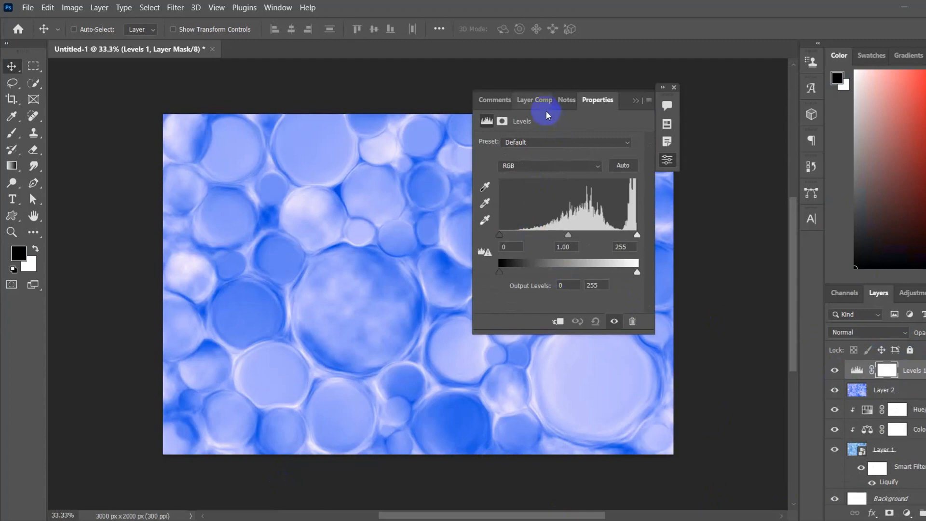
left_click_drag(626, 100, 789, 91)
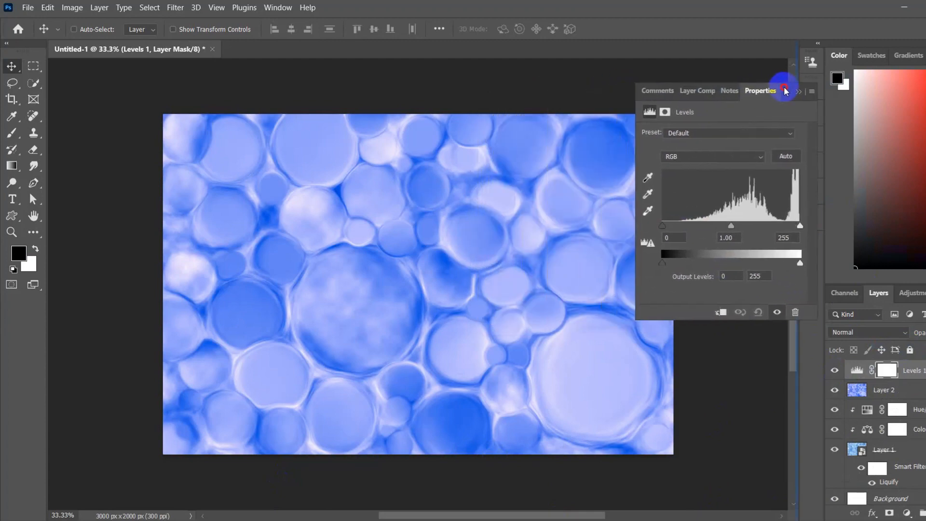
Step: Set the Levels black input to 22 and the midtone input to 1.08, keep white at 255, and close the settings
left_click_drag(664, 223, 740, 230)
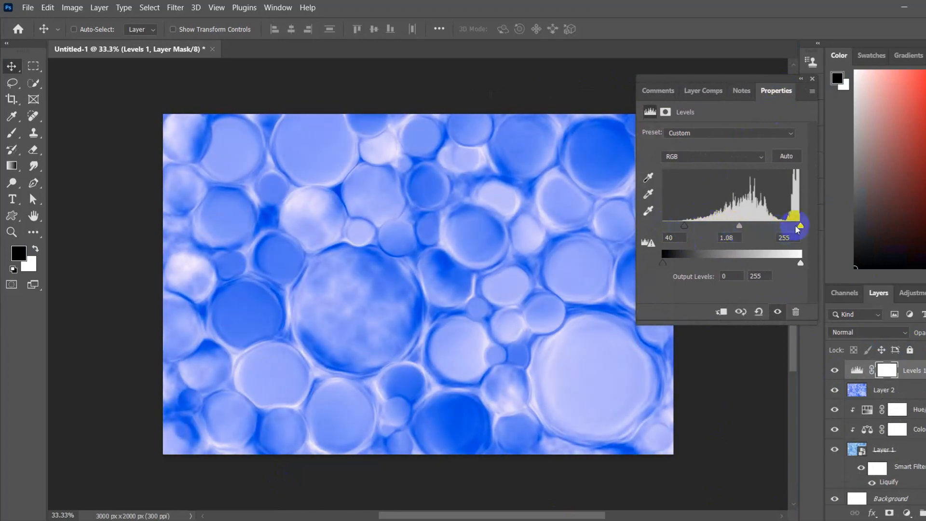
left_click_drag(800, 227, 806, 229)
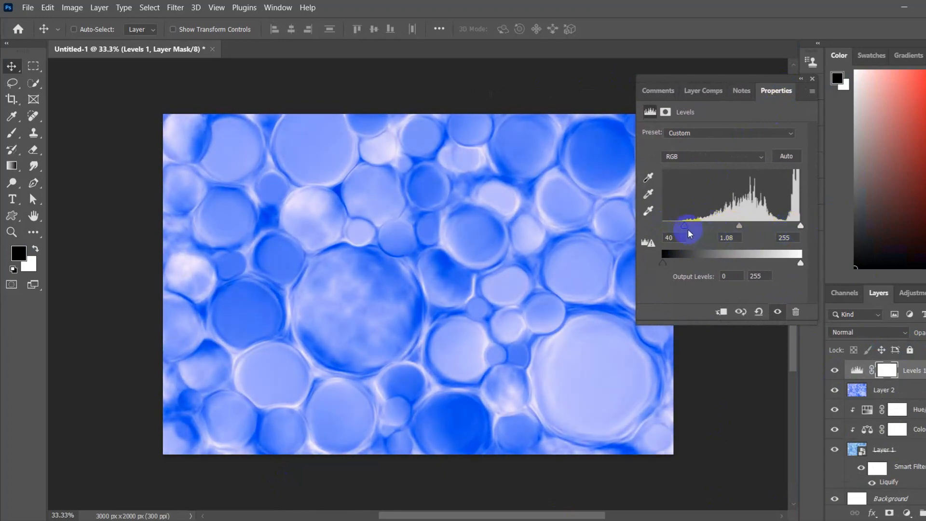
left_click_drag(681, 231, 675, 230)
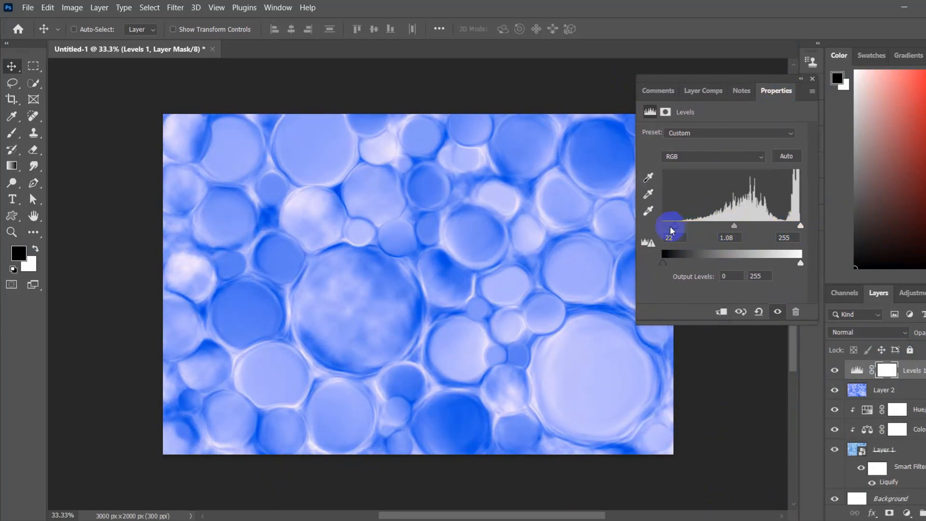
left_click(793, 63)
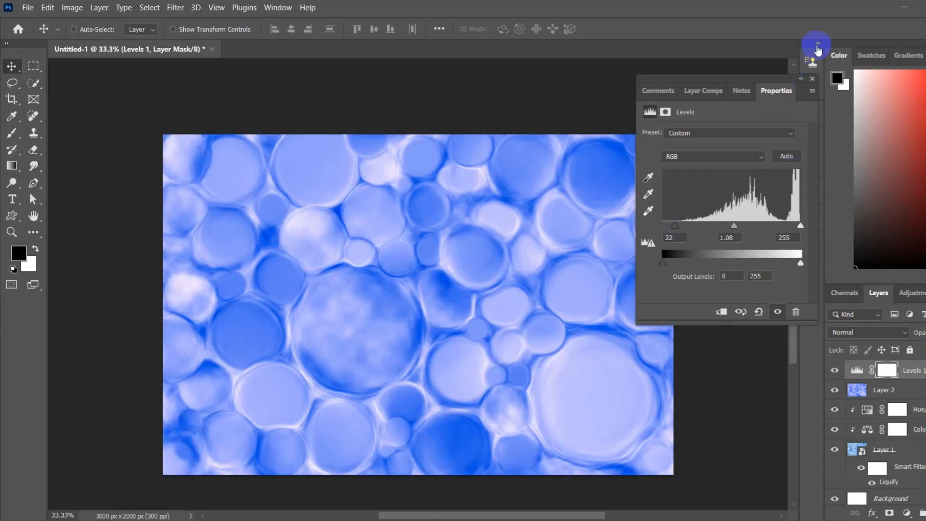
left_click(817, 44)
left_click(815, 45)
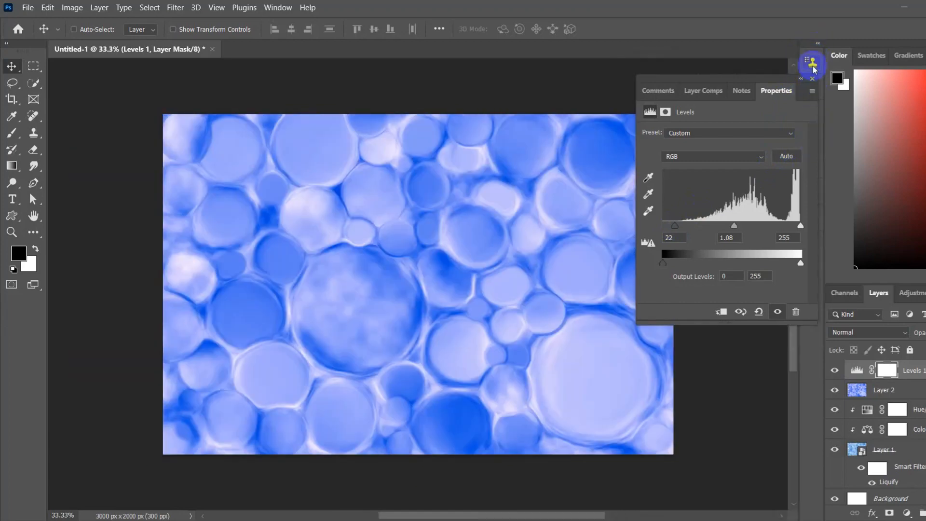
left_click(812, 79)
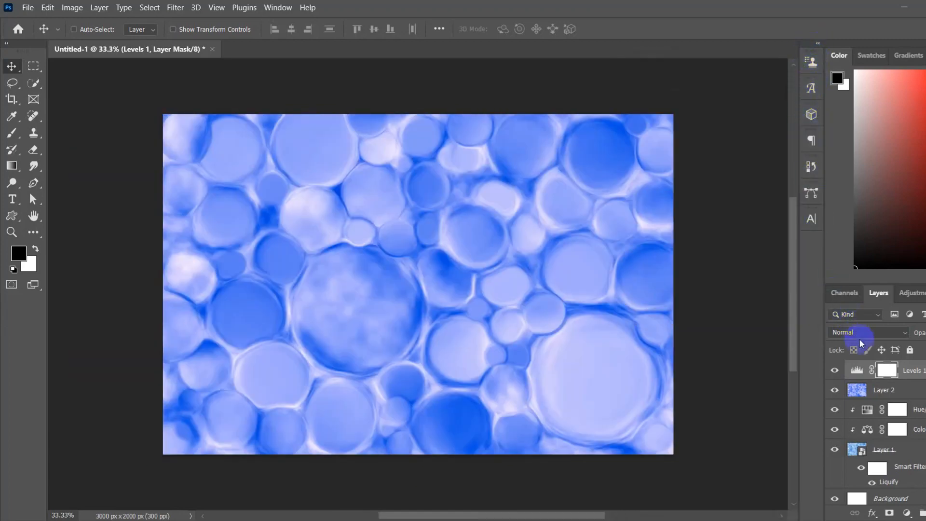